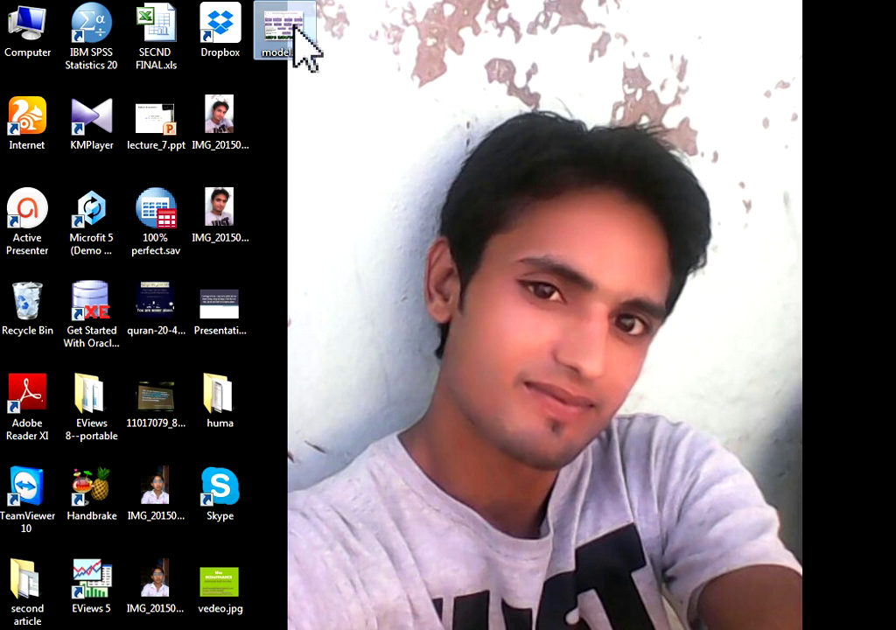
Preview model.jpg from the desktop to review the statistical model selection chart, and close it.
right_click(290, 56)
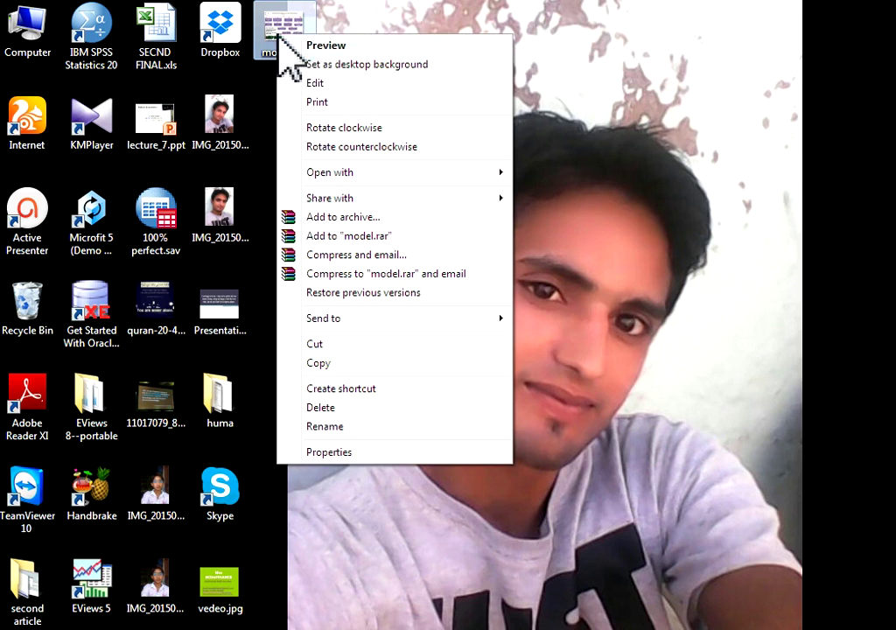
left_click(305, 49)
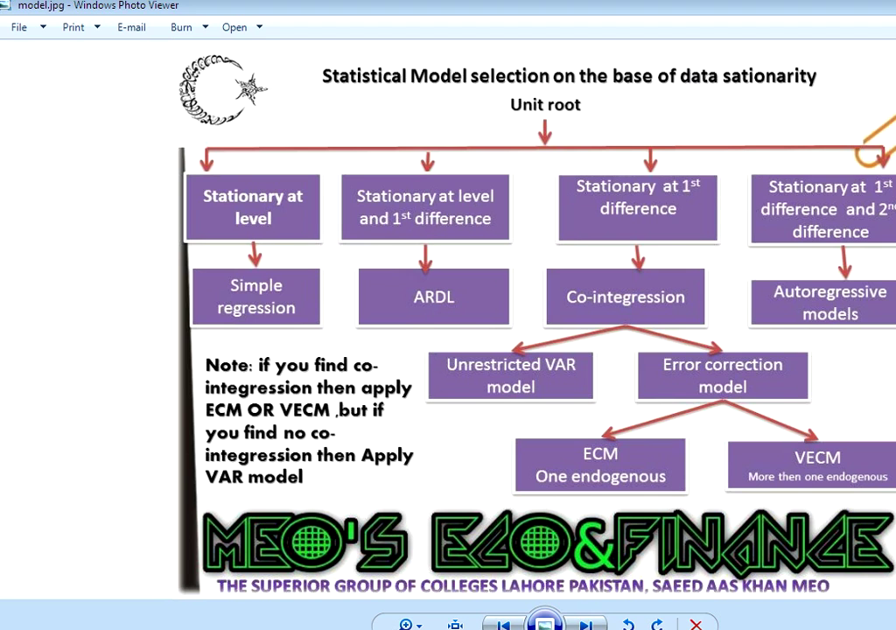
key("alt+F4")
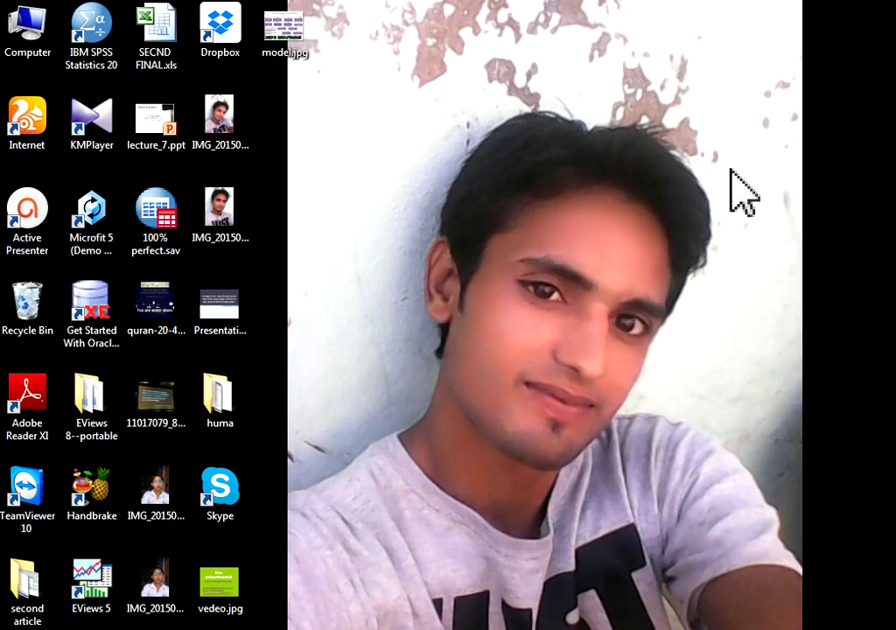
Try to open SECND FINAL.xls in Microfit 5, and exit the Microfit instance that is already running.
left_click_drag(160, 41, 109, 241)
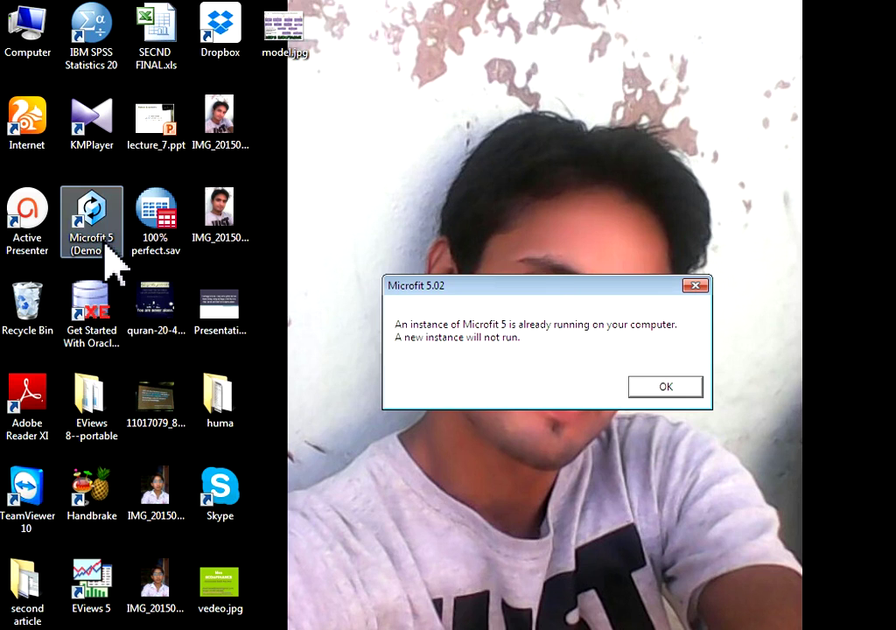
left_click(661, 391)
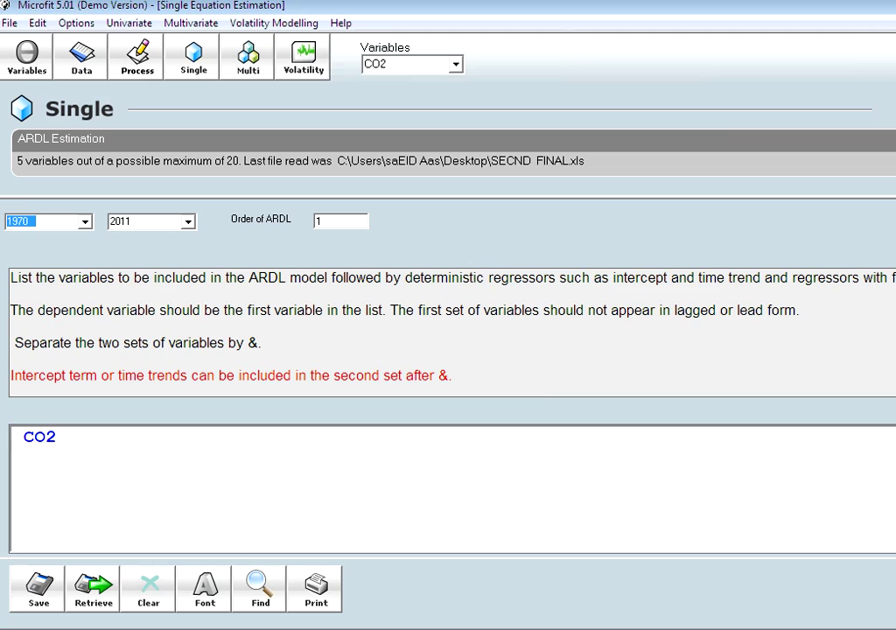
key("alt+F4")
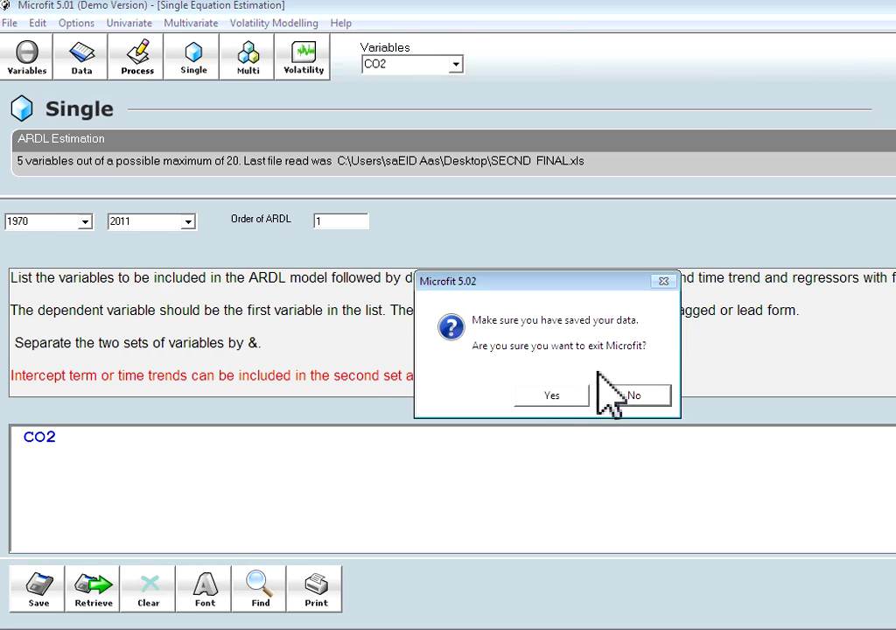
left_click(571, 402)
Open SECND FINAL.xls from the desktop in Microfit 5 and import Sheet1, accepting the demo notices.
left_click_drag(151, 22, 93, 228)
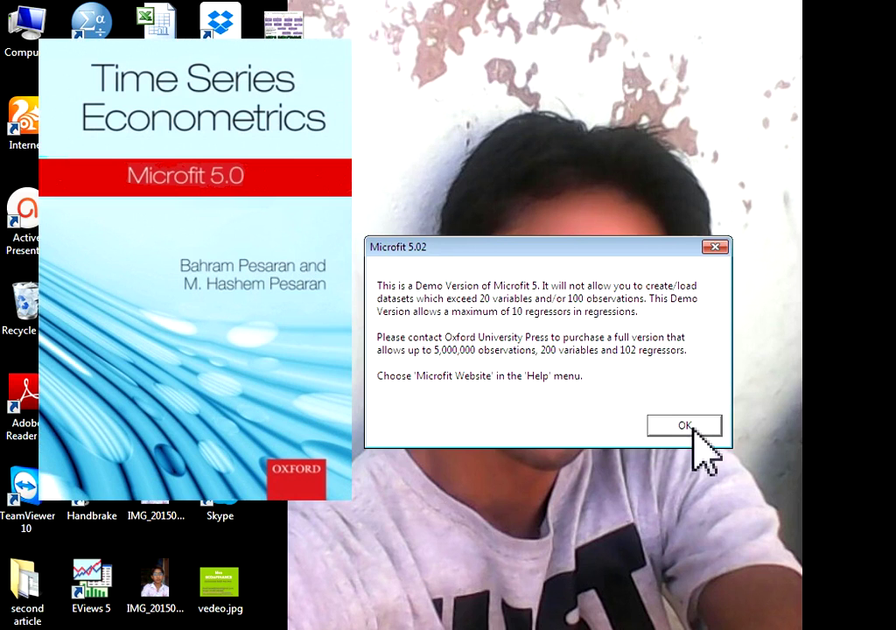
left_click(686, 427)
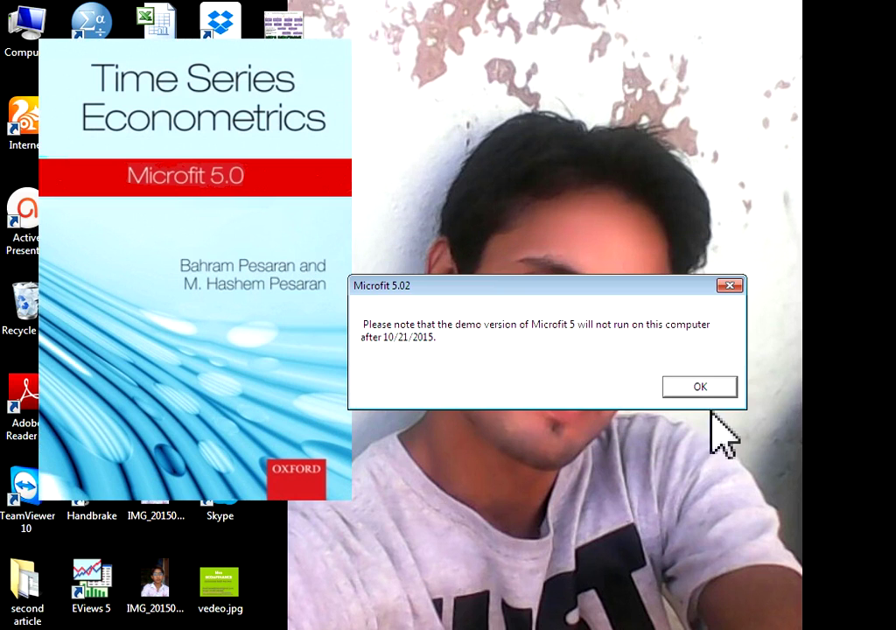
left_click(700, 393)
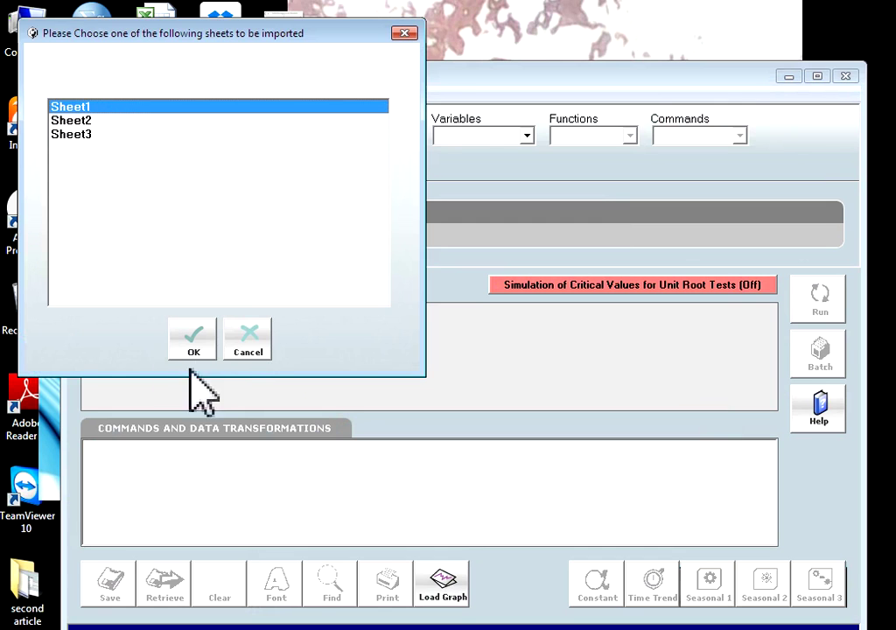
left_click(194, 341)
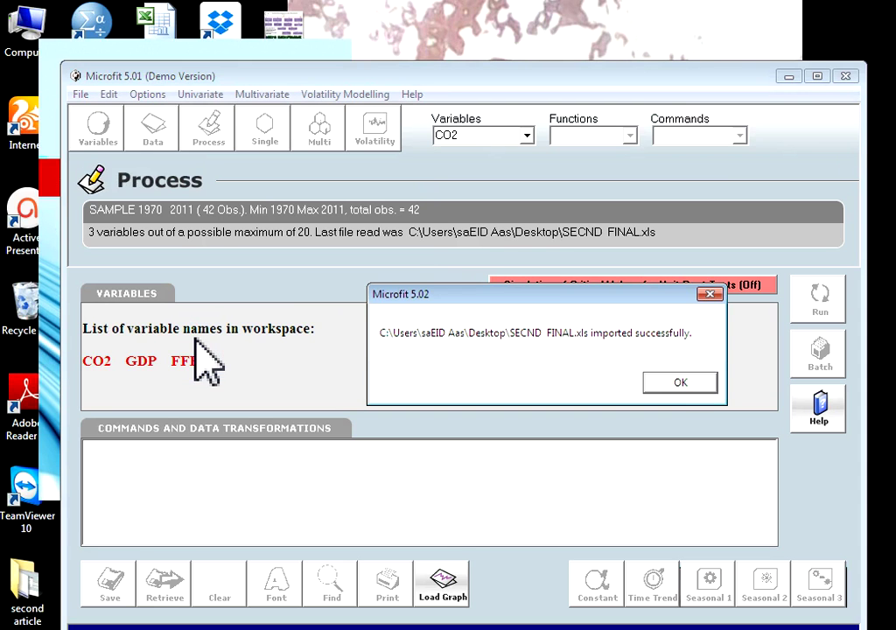
left_click(673, 381)
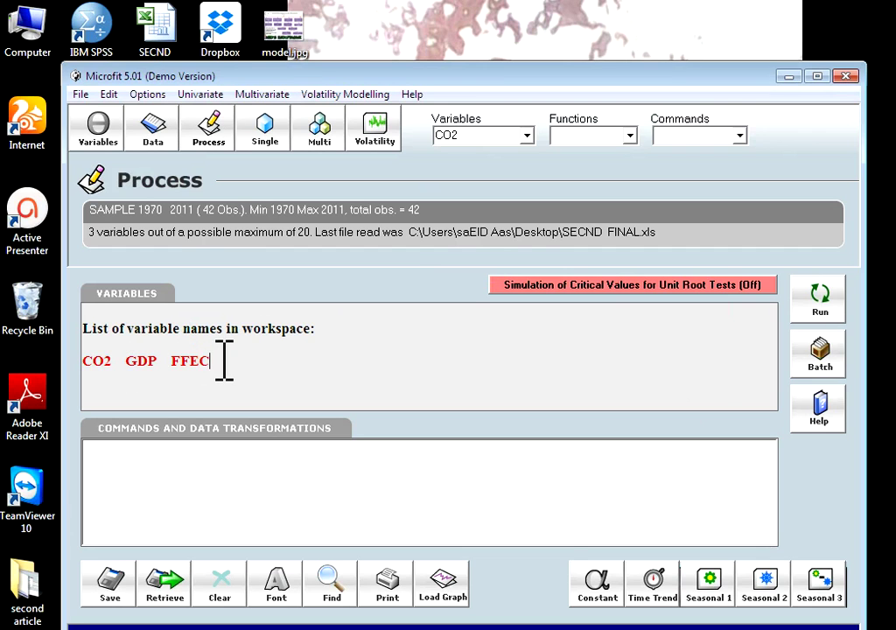
Create a constant term named INPT and a time trend named TREND in the workspace.
left_click(611, 602)
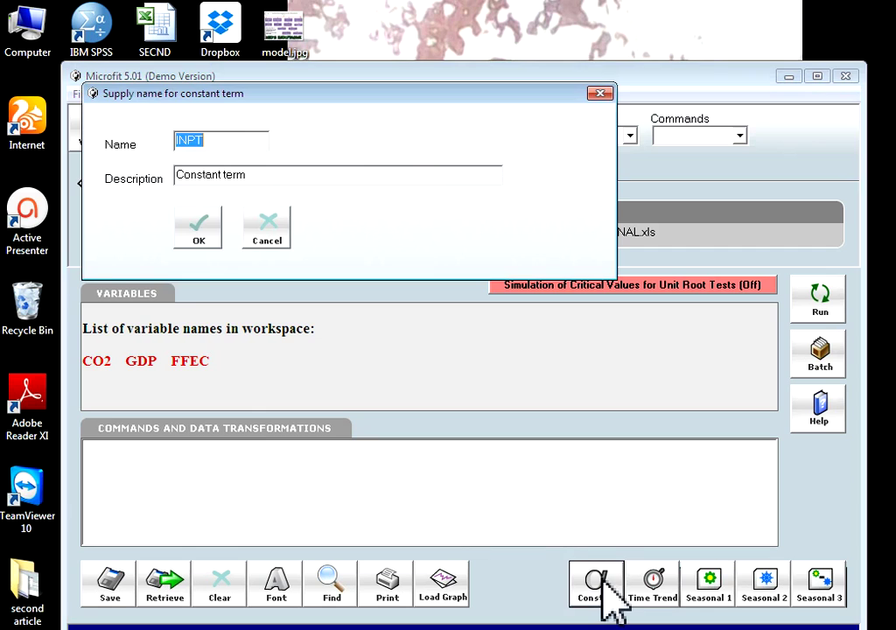
left_click(198, 231)
left_click(653, 599)
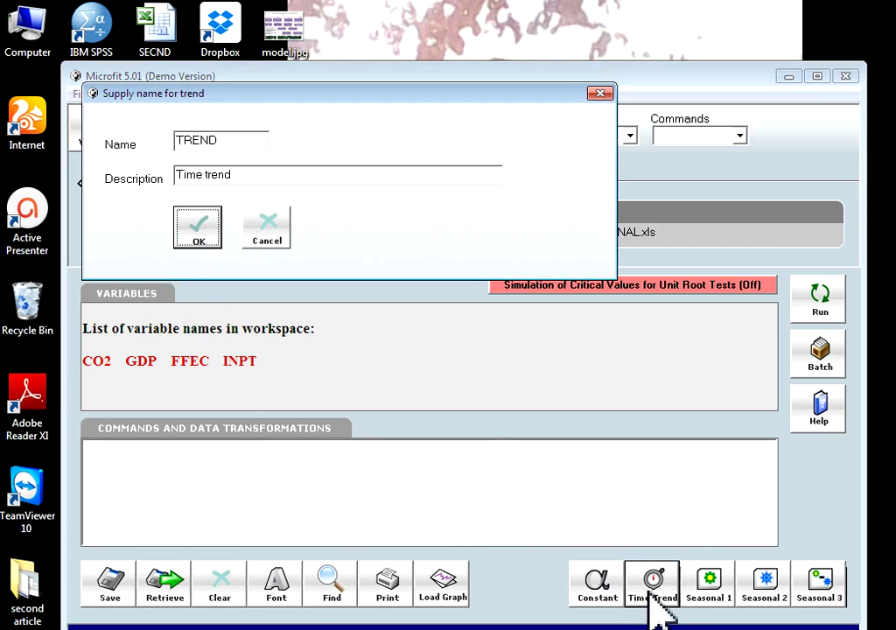
left_click(199, 229)
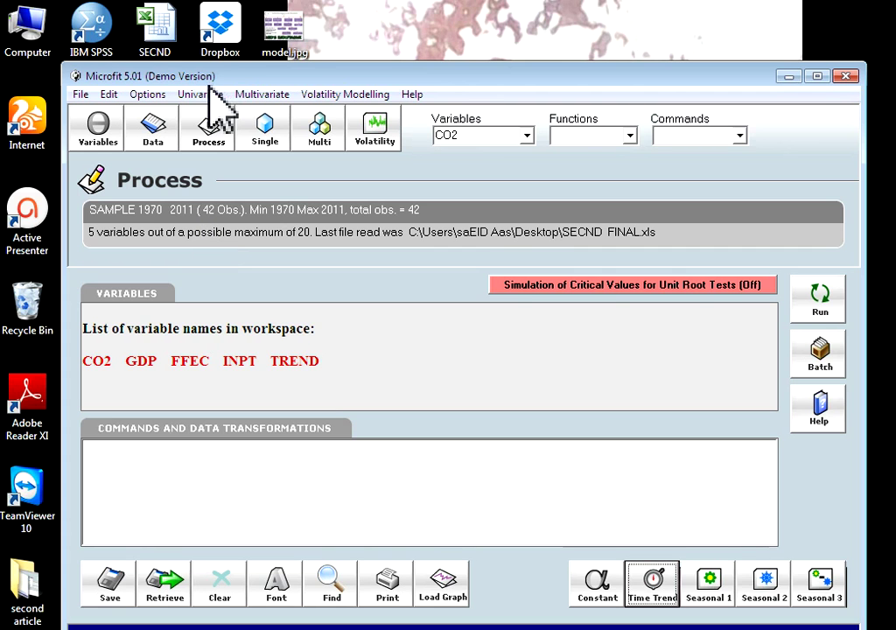
Maximize the Microfit window and open the univariate ARDL Approach to Cointegration.
left_click(818, 77)
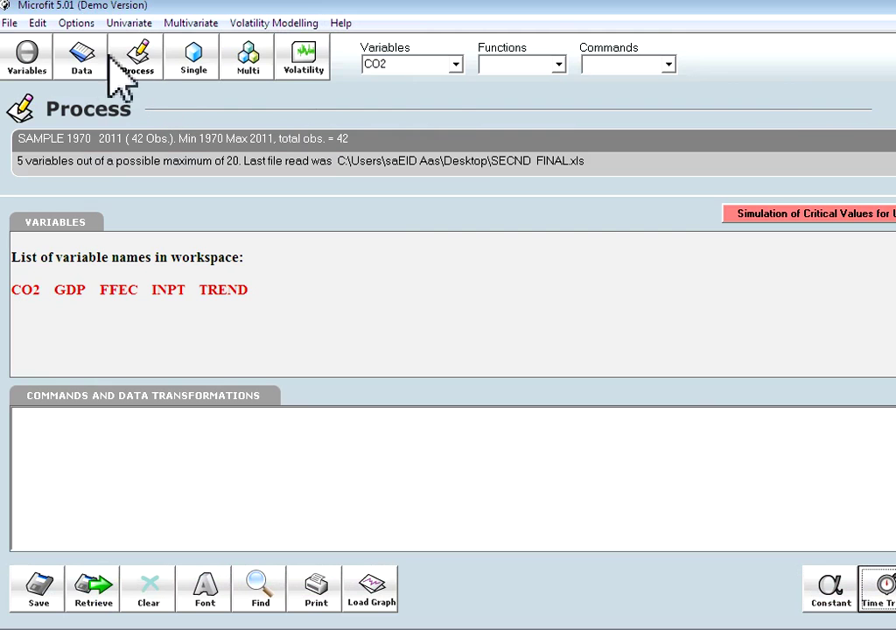
left_click(129, 22)
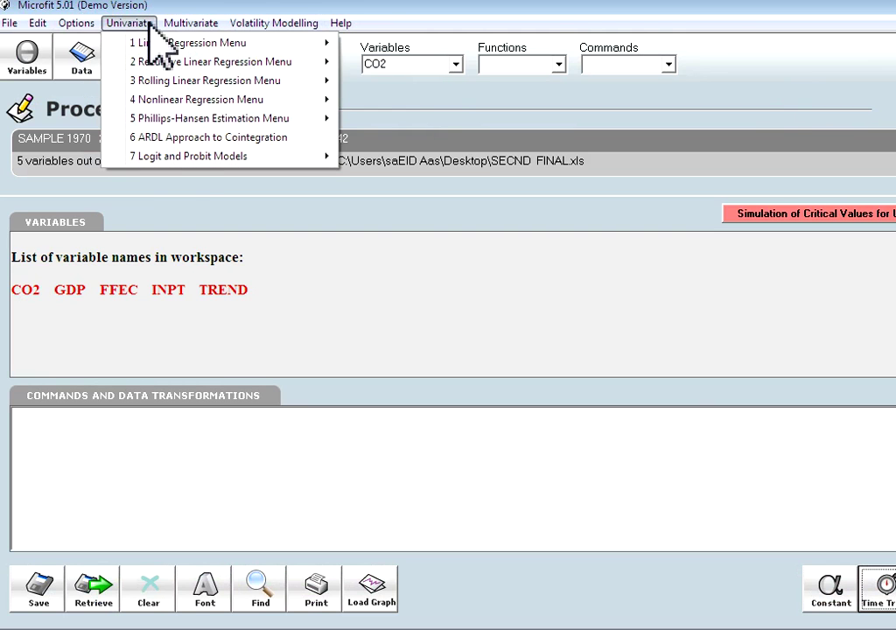
left_click(178, 137)
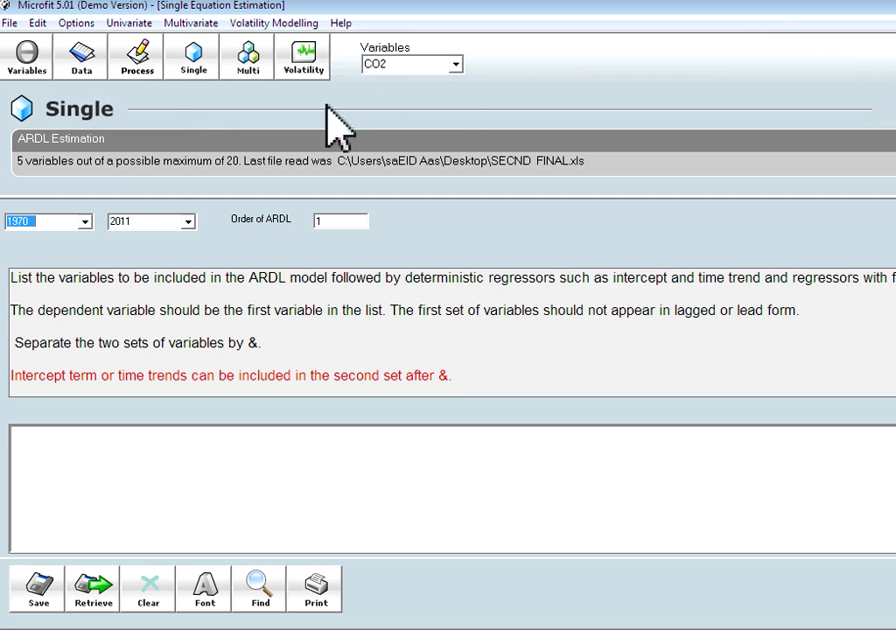
List CO2 as the dependent variable of the ARDL model, followed by FFEC and GDP.
left_click(454, 64)
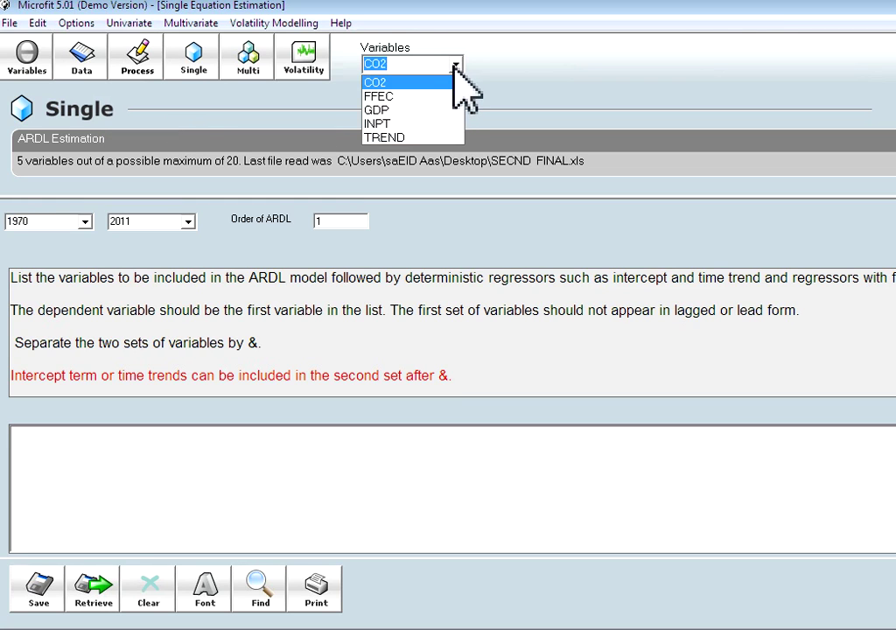
left_click(448, 82)
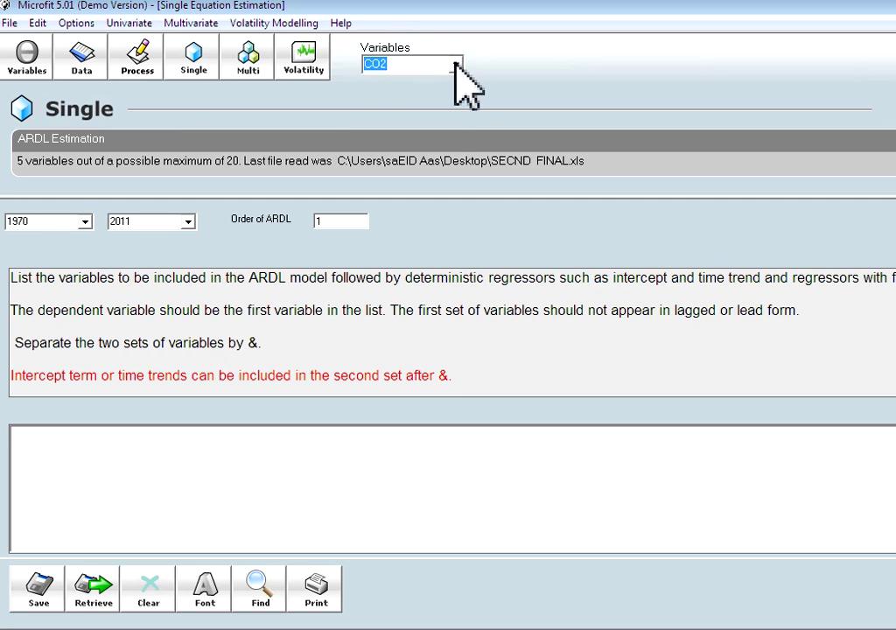
left_click(456, 68)
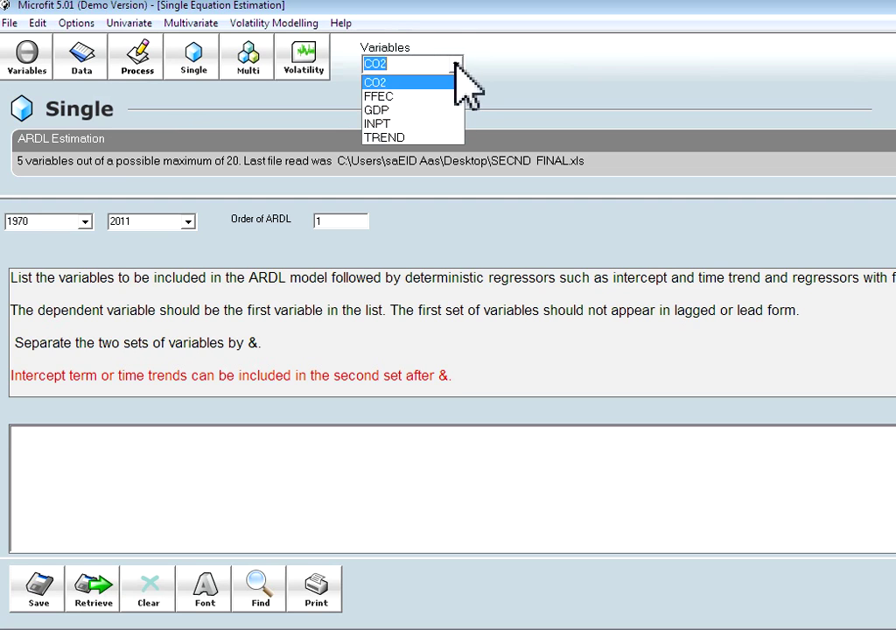
left_click(403, 85)
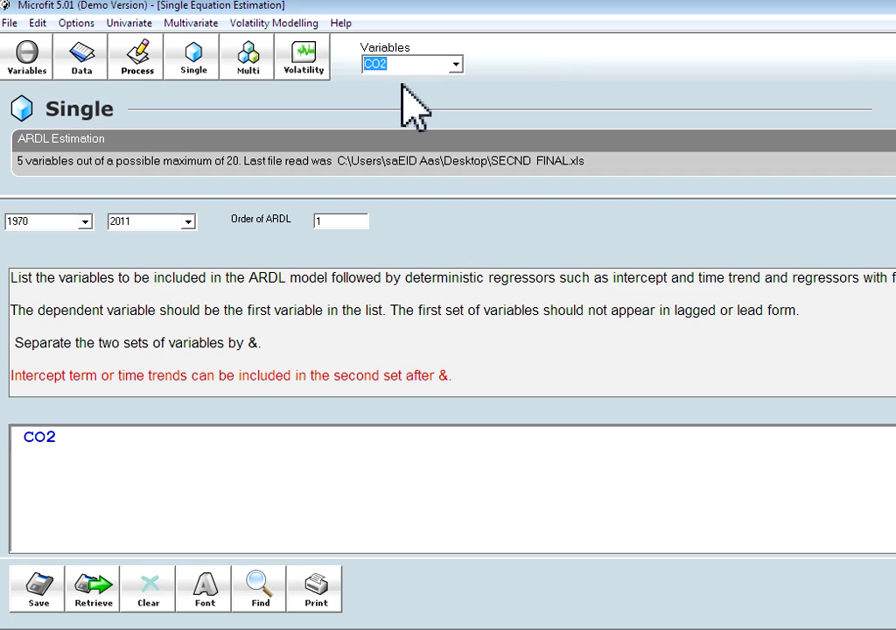
left_click(456, 65)
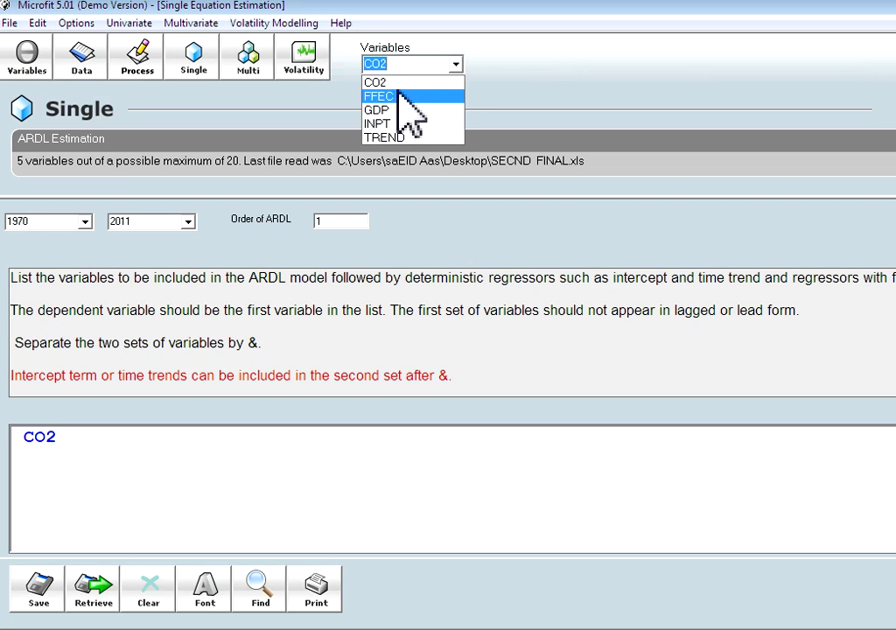
left_click(404, 96)
left_click(457, 63)
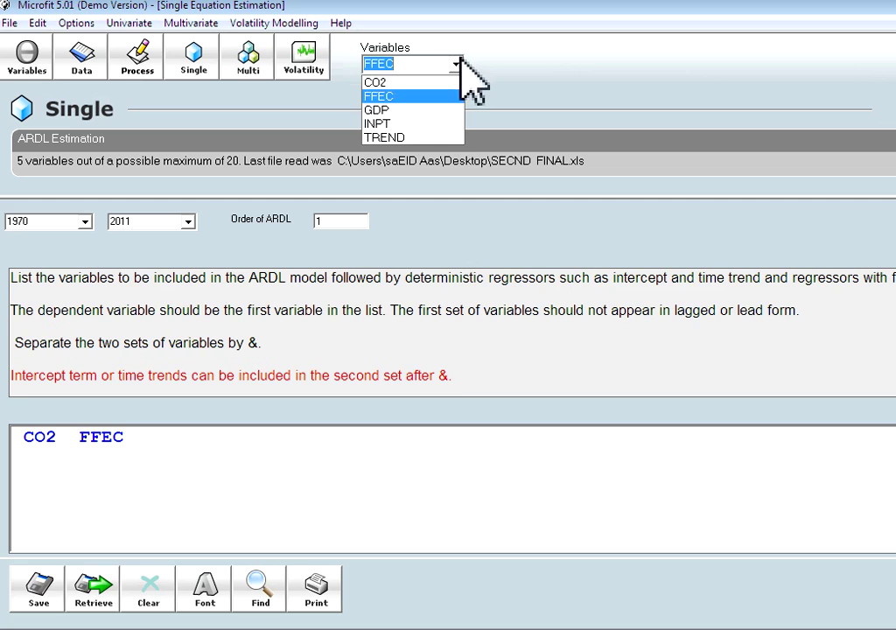
left_click(413, 109)
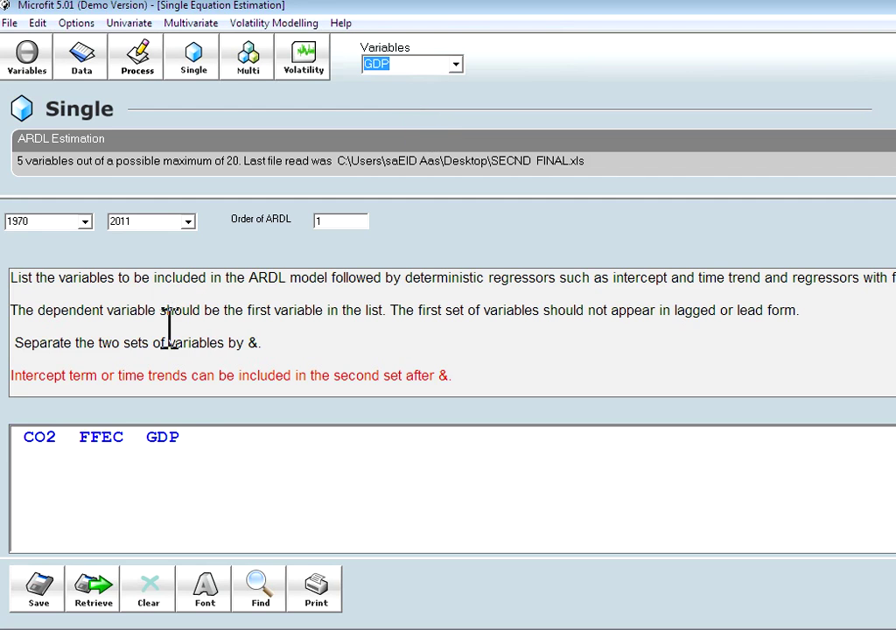
Add the & separator after GDP, followed by INPT and TREND as the deterministic regressors.
left_click(206, 452)
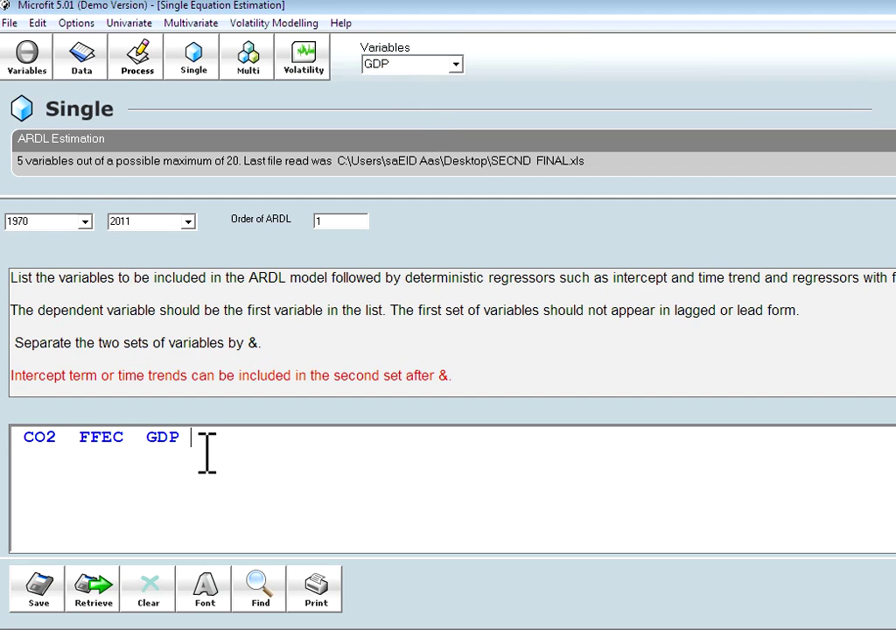
type("&")
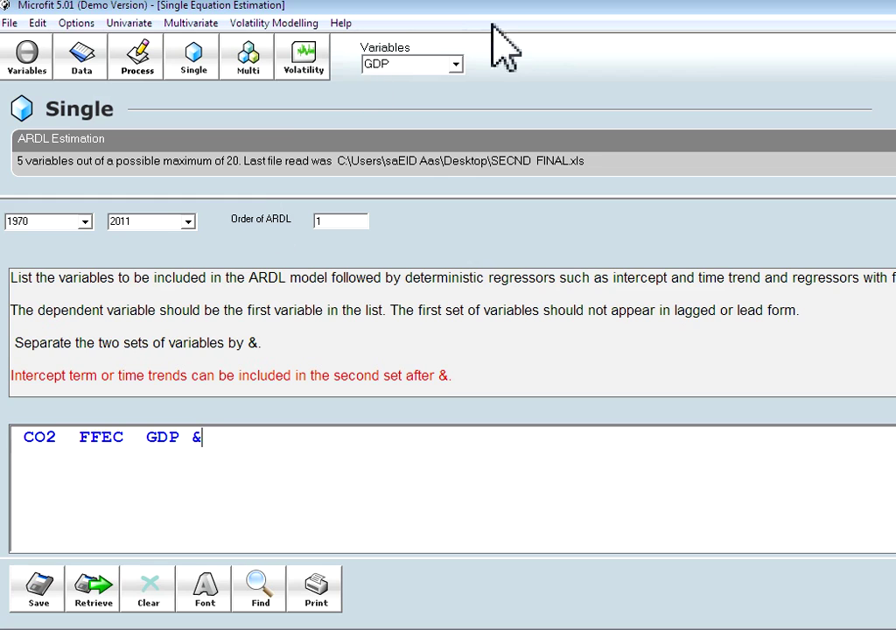
left_click(456, 65)
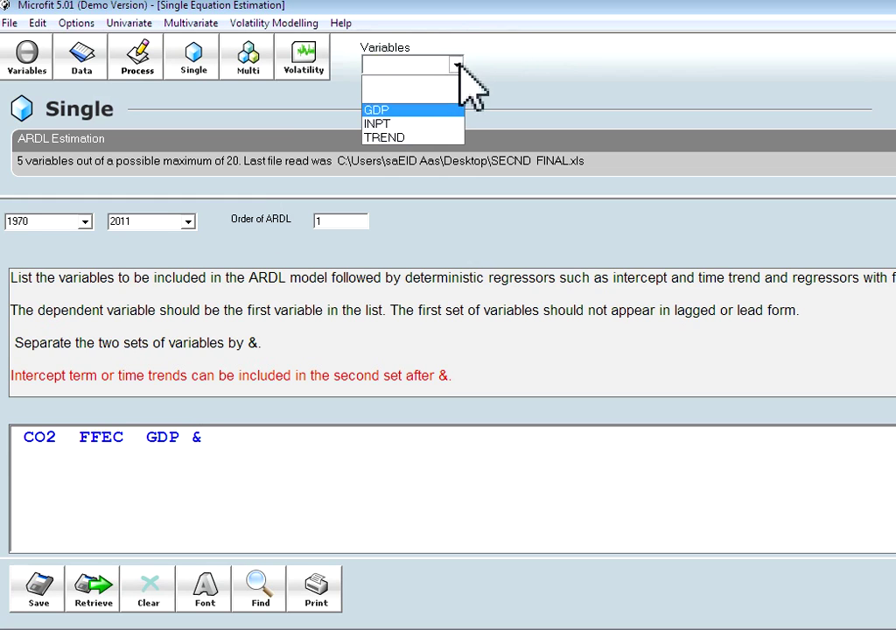
left_click(394, 124)
left_click(460, 70)
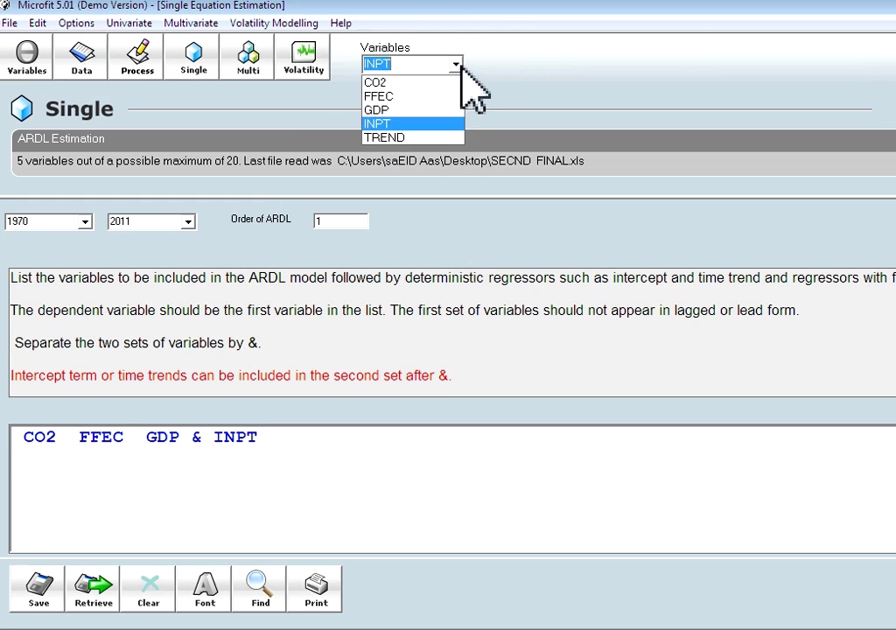
left_click(419, 137)
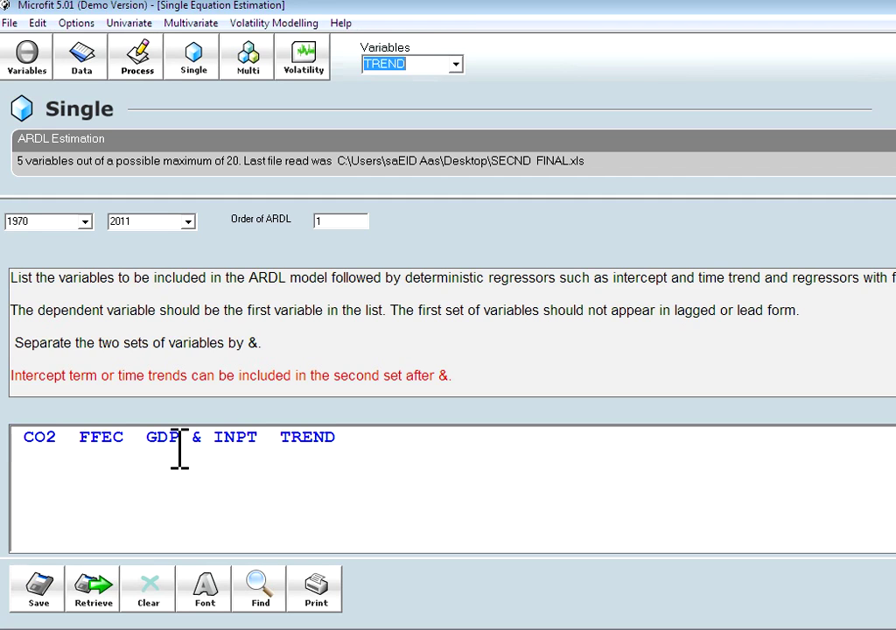
left_click_drag(204, 435, 192, 436)
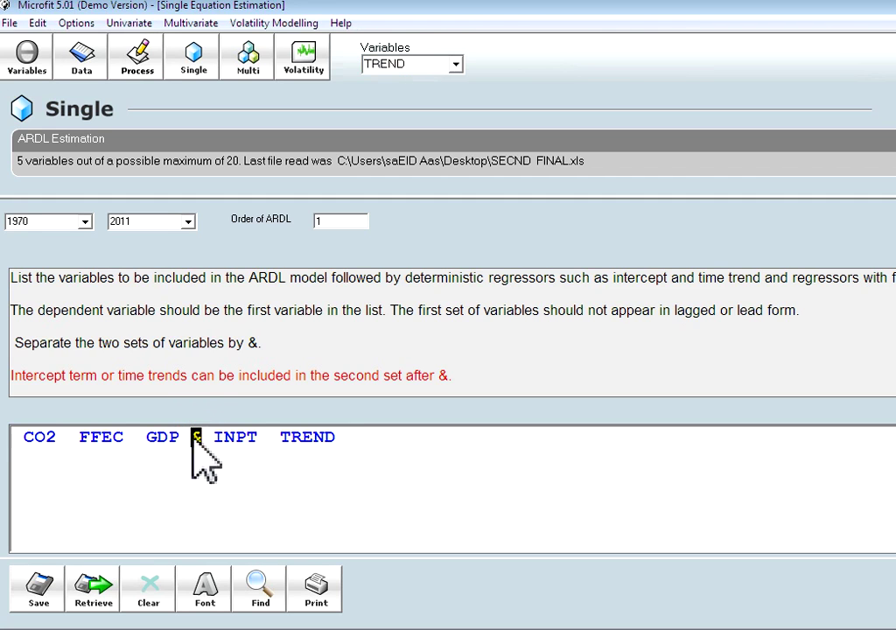
left_click(225, 436)
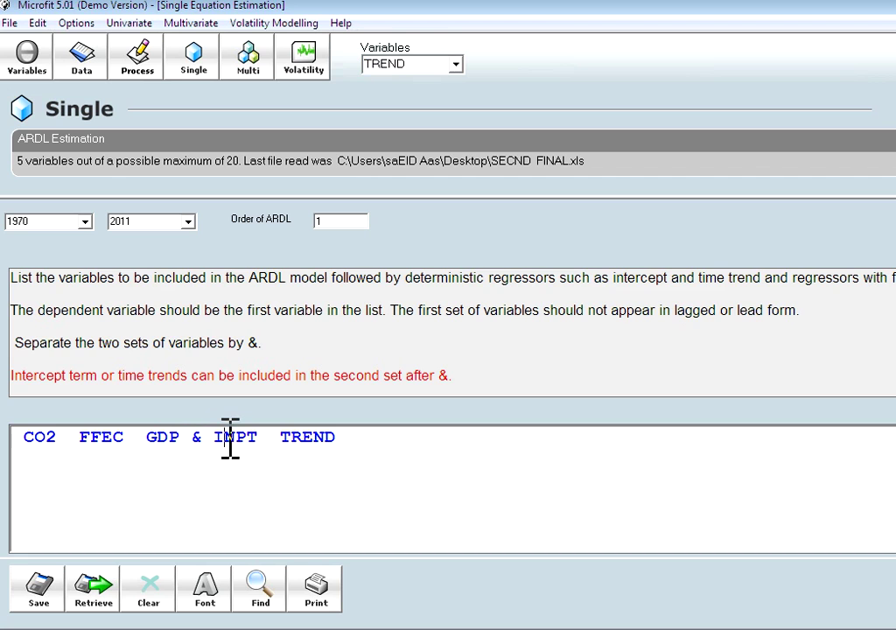
left_click(312, 438)
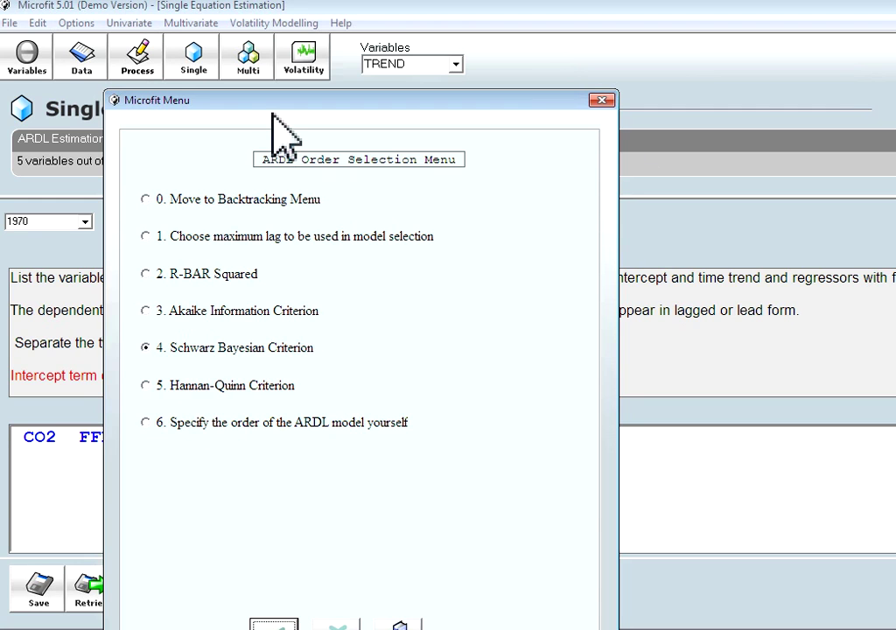
Select the ARDL order by the Schwarz Bayesian Criterion and display the estimates of the selected ARDL regression.
left_click_drag(270, 104, 297, 29)
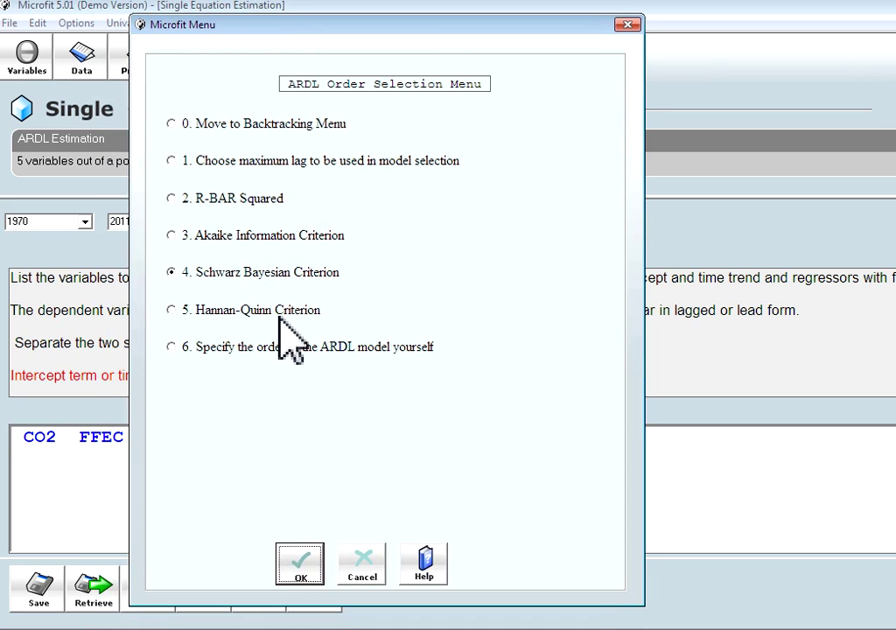
left_click(299, 565)
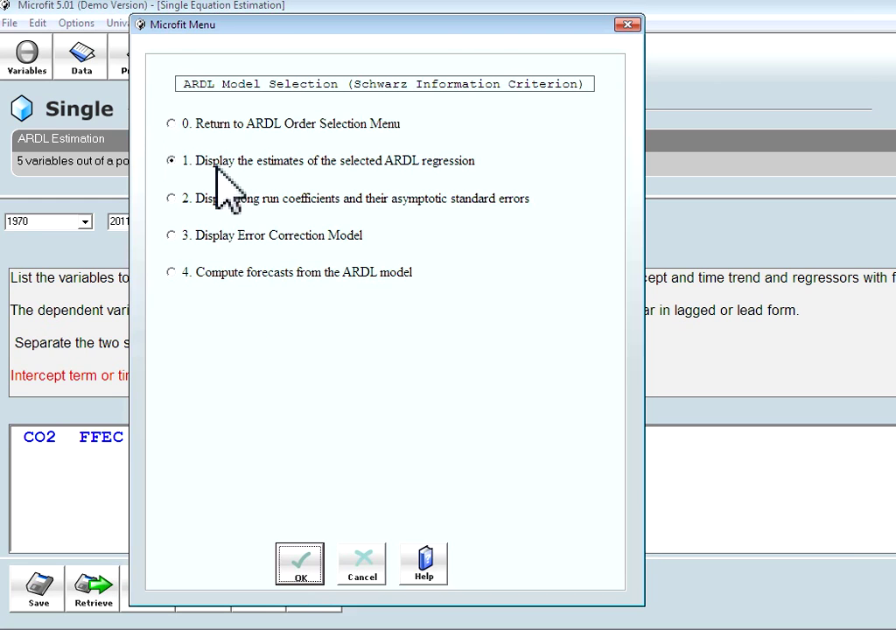
left_click(302, 562)
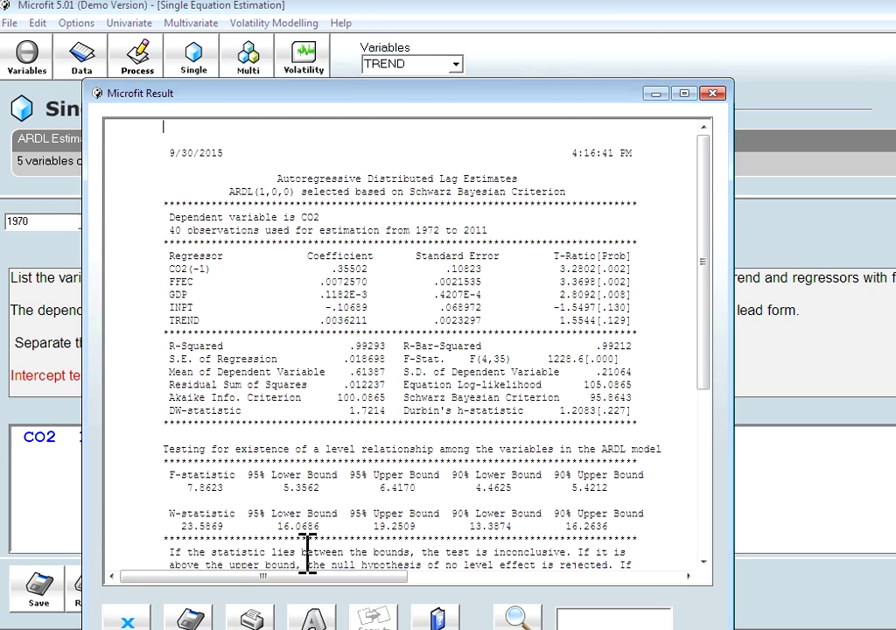
Maximize the ARDL regression results and examine the R-Squared, R-Bar-Squared and DW-statistic.
left_click(684, 93)
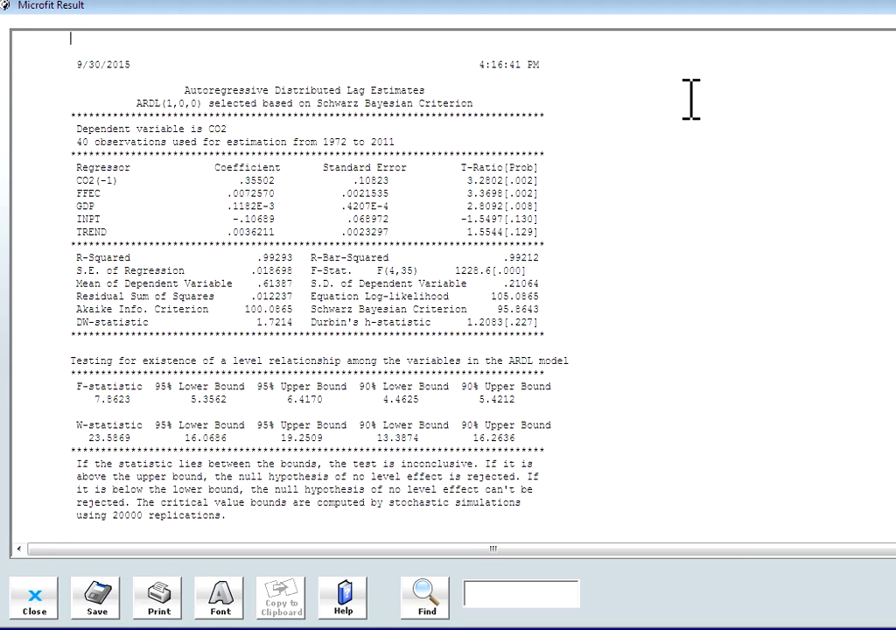
left_click_drag(295, 258, 275, 260)
left_click(253, 256)
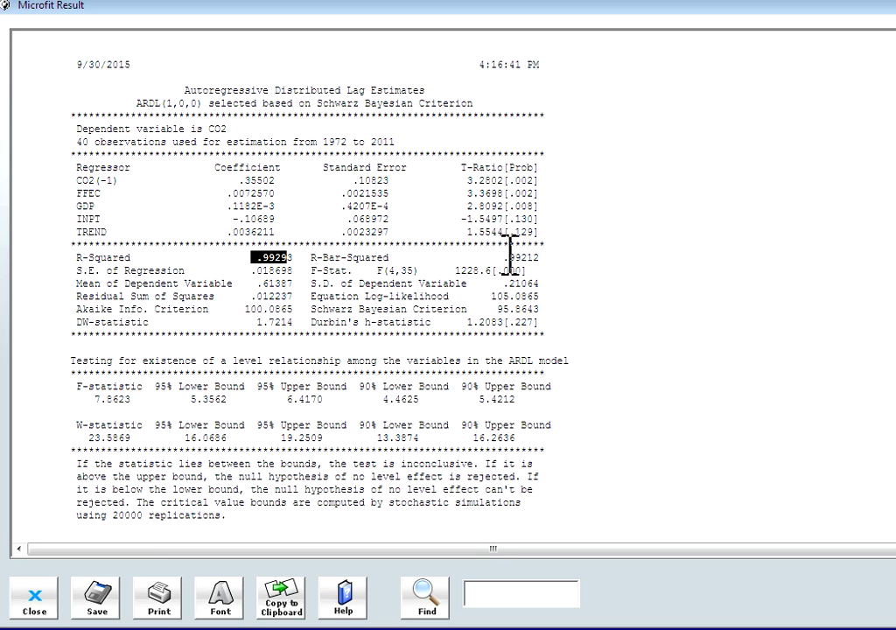
left_click_drag(504, 258, 543, 258)
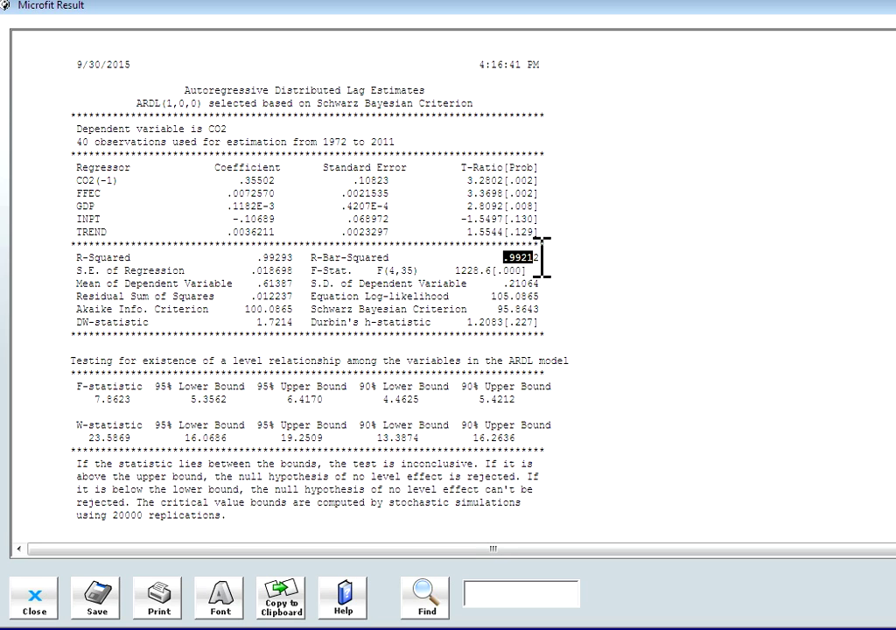
left_click(542, 257)
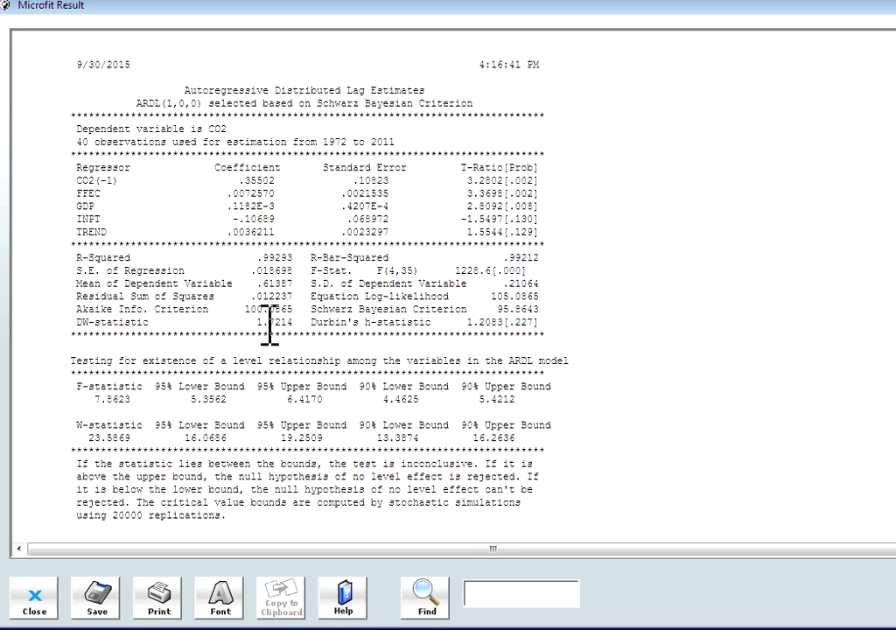
left_click_drag(254, 322, 297, 325)
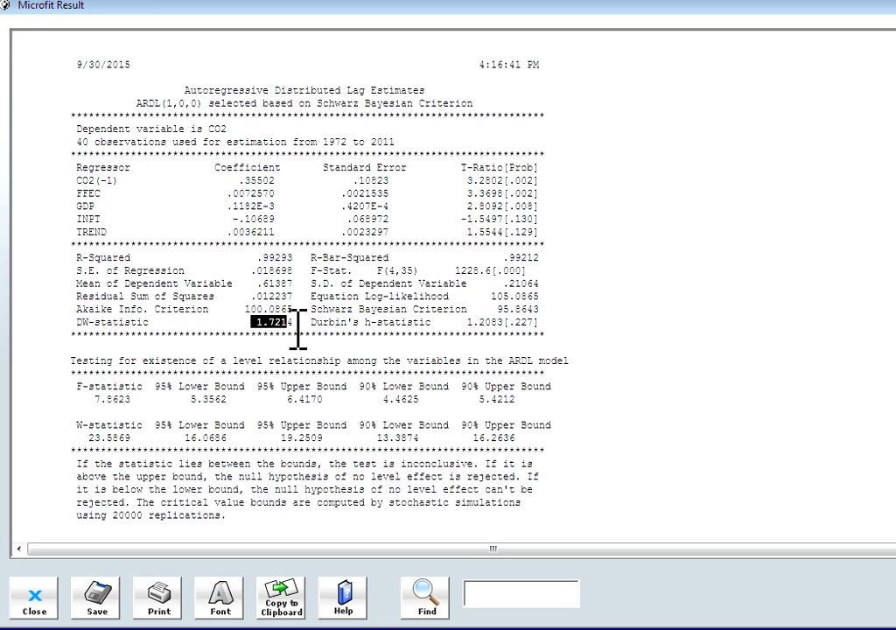
left_click(280, 322)
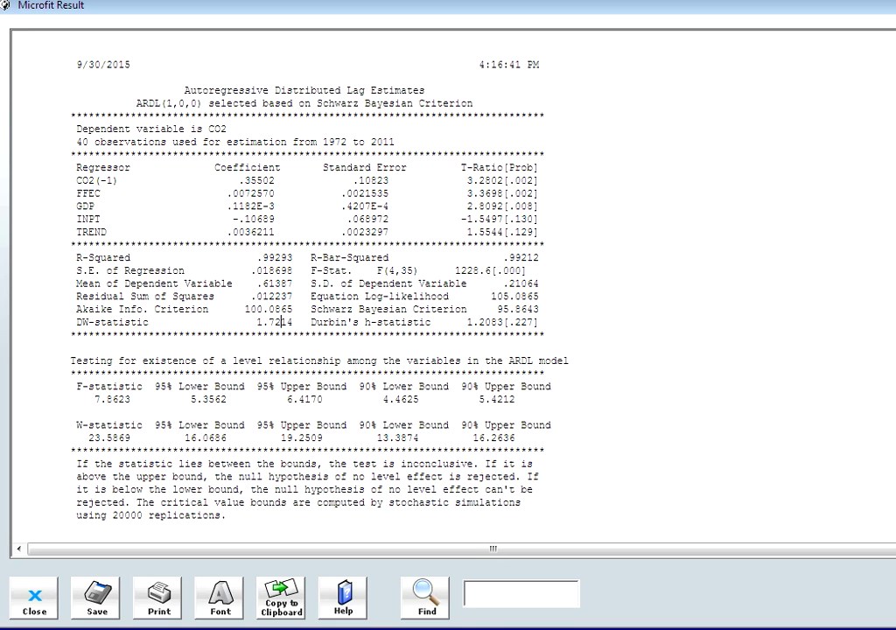
Compare the F-statistic of the level relationship test with its 95% lower and upper bounds, and recheck the R-Squared.
scroll(448, 288, "down", 1)
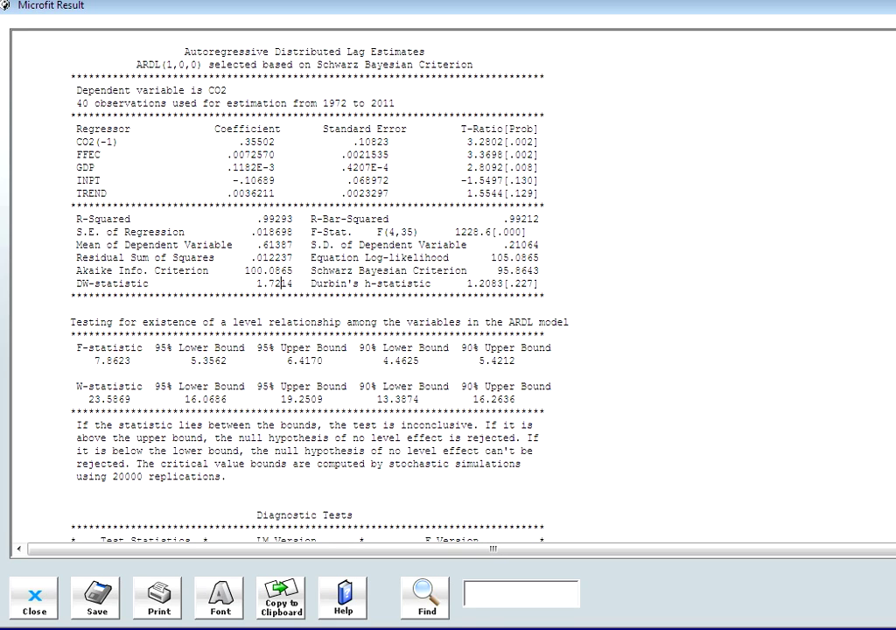
left_click_drag(78, 354, 302, 350)
left_click(131, 360)
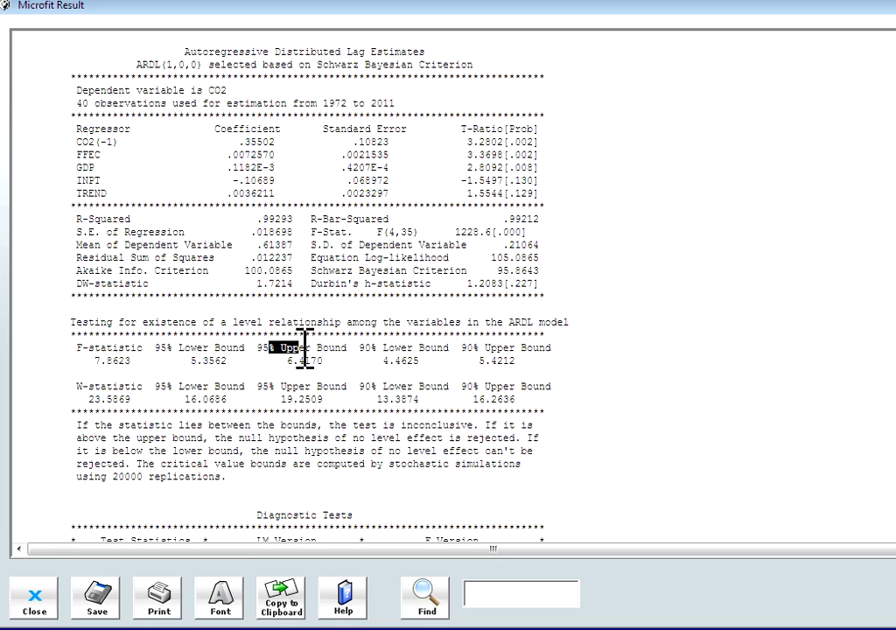
triple_click(79, 350)
left_click(214, 360)
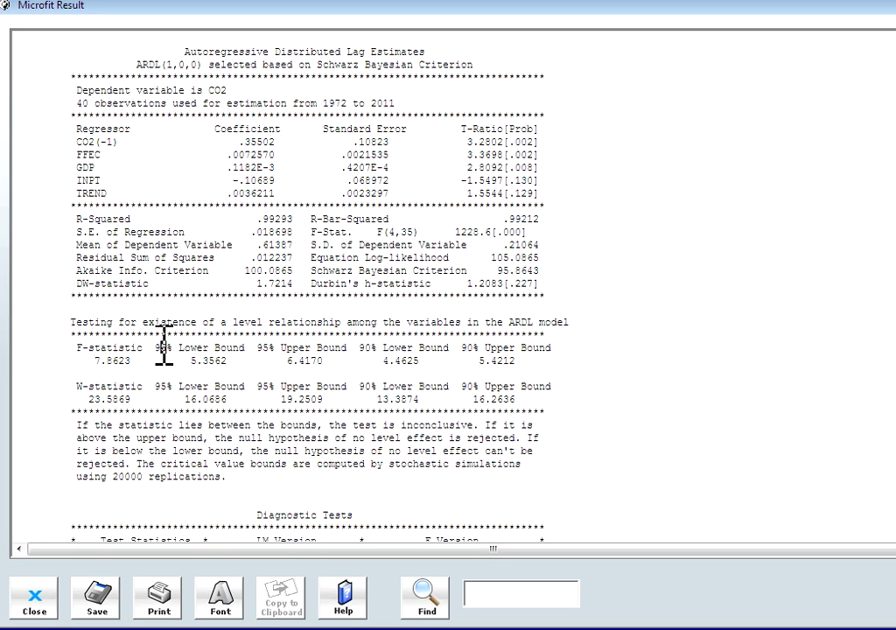
left_click(374, 350)
left_click_drag(221, 350, 289, 347)
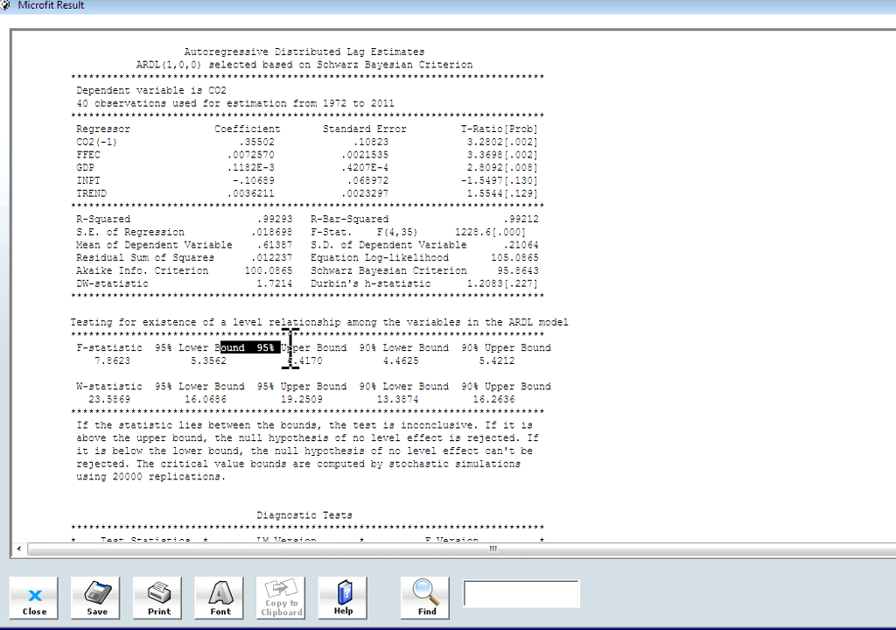
left_click(166, 359)
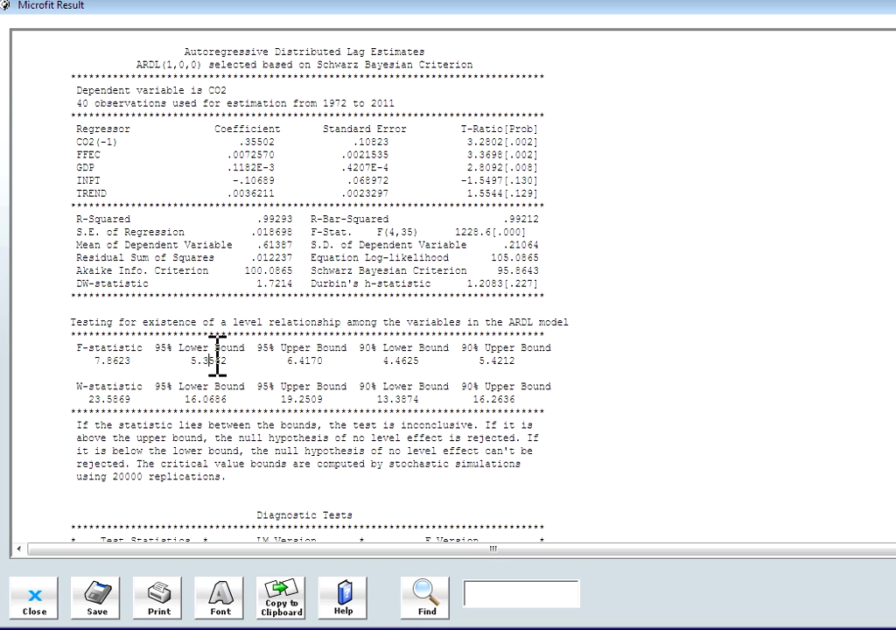
double_click(83, 361)
left_click(331, 357)
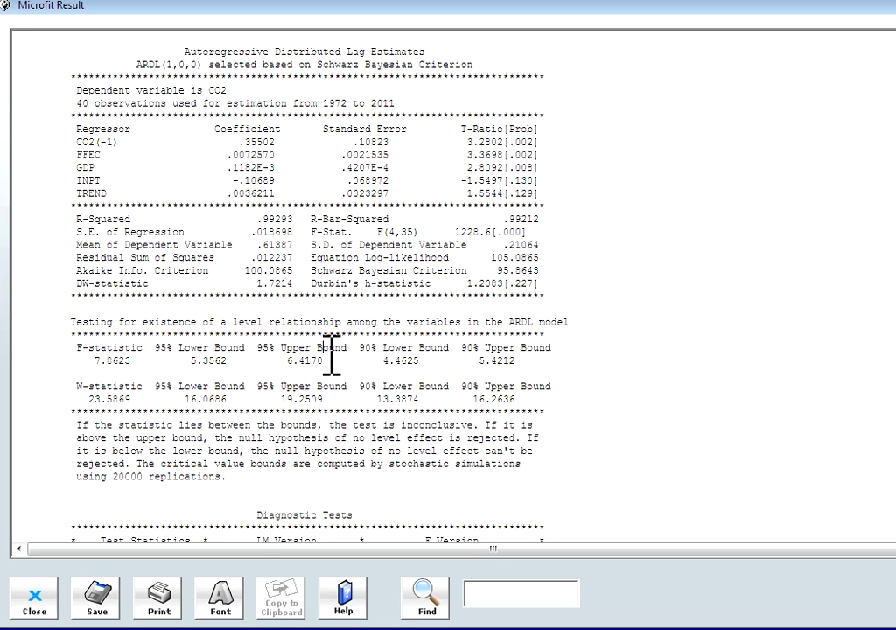
left_click_drag(184, 360, 346, 361)
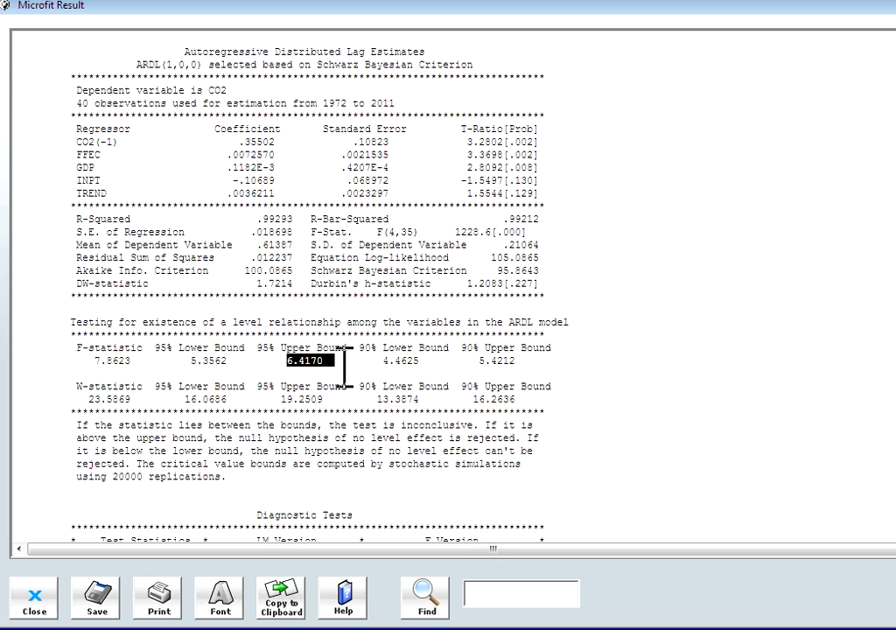
left_click(304, 364)
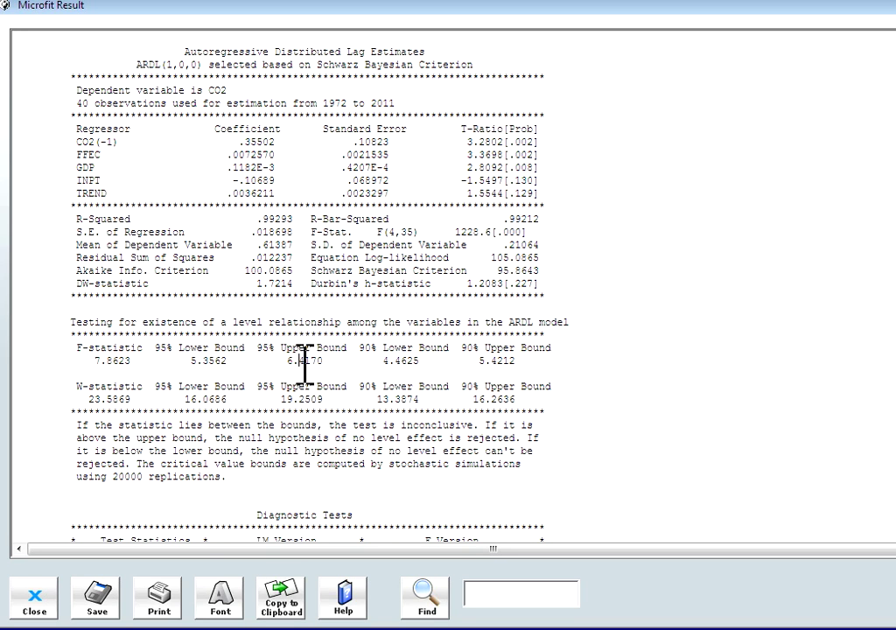
left_click_drag(253, 218, 294, 221)
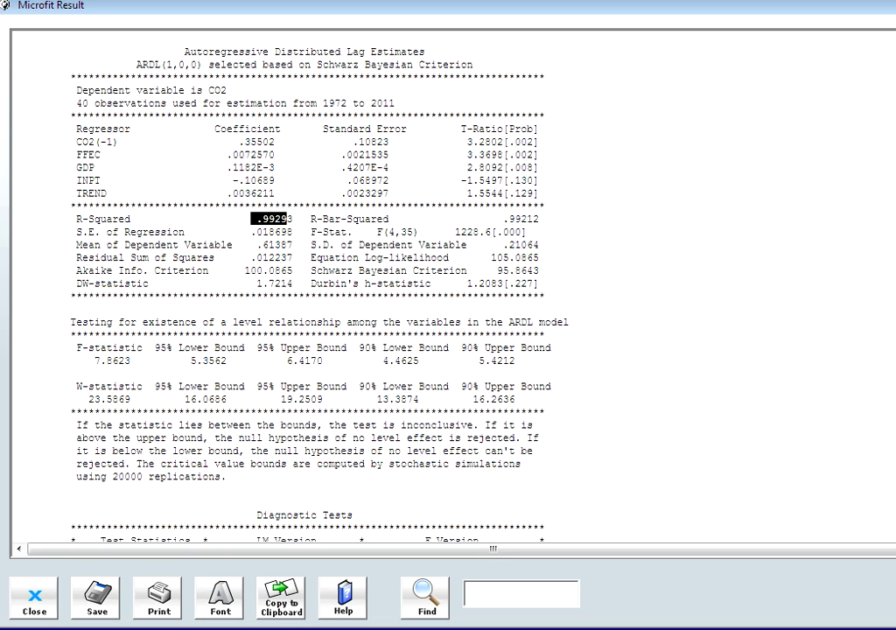
Examine the diagnostic tests for serial correlation, functional form, normality and heteroscedasticity, and review them against the regression estimates.
scroll(703, 377, "down", 5)
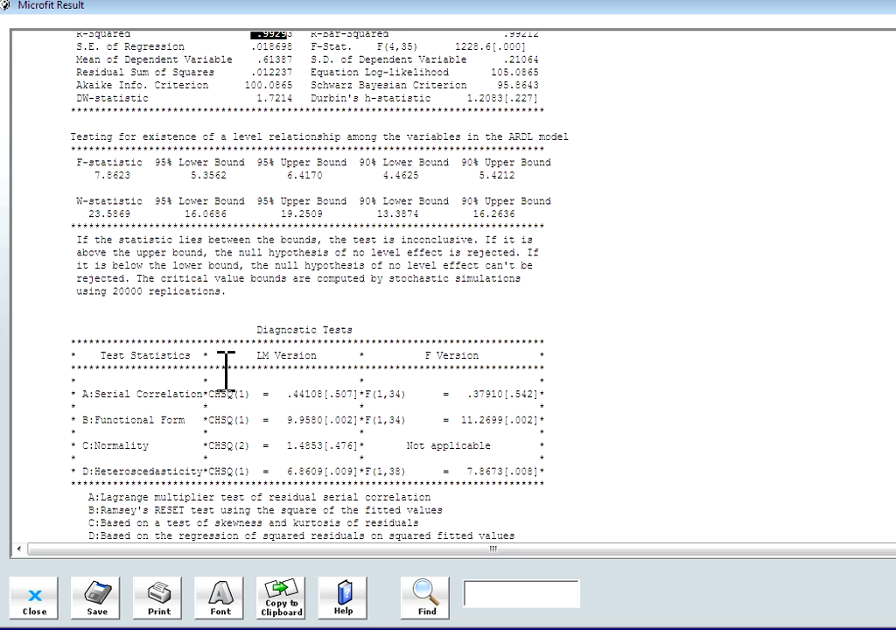
left_click_drag(101, 394, 219, 396)
left_click(245, 404)
left_click_drag(287, 381, 371, 385)
left_click(394, 391)
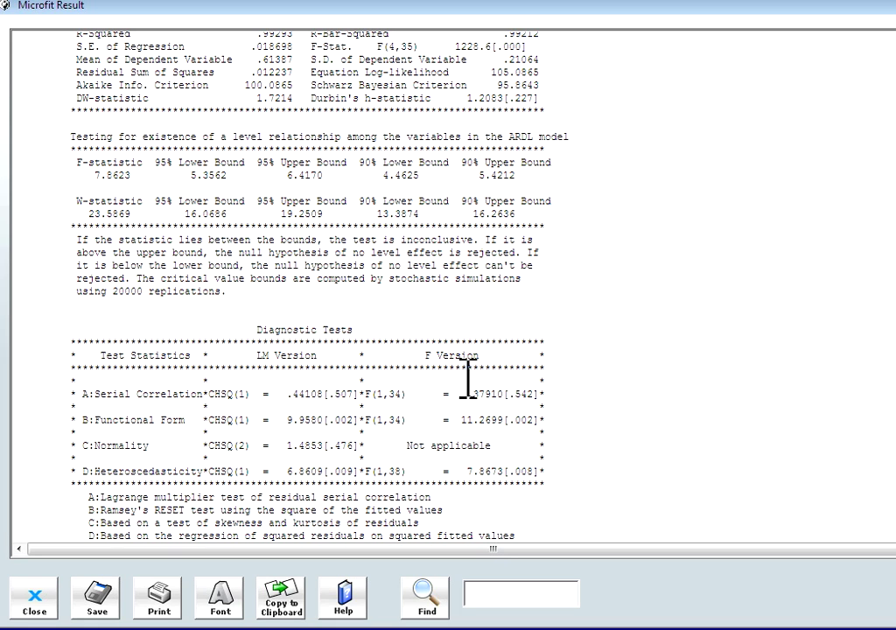
left_click_drag(287, 472, 353, 472)
left_click(268, 459)
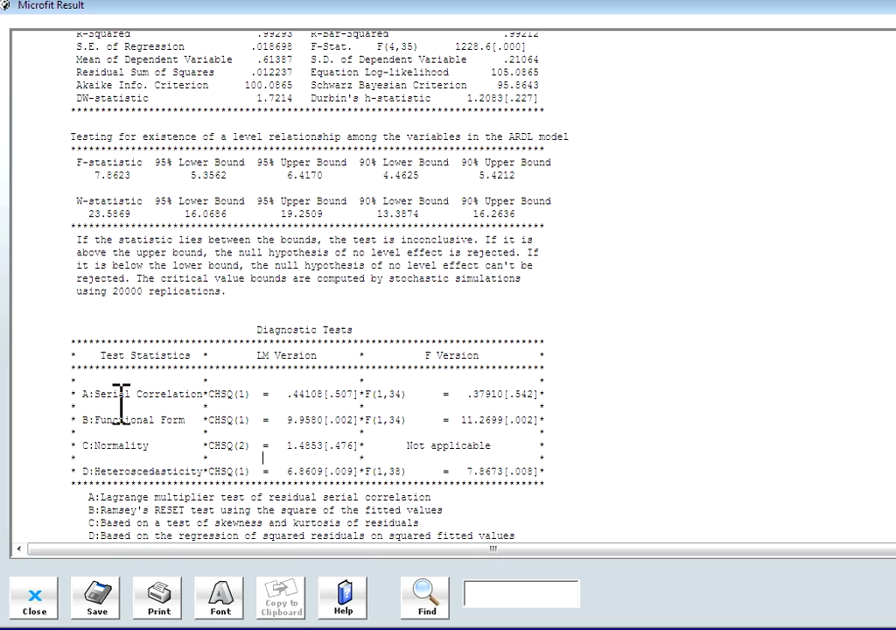
left_click_drag(114, 406, 129, 448)
left_click(132, 462)
scroll(125, 470, "up", 6)
scroll(124, 470, "down", 6)
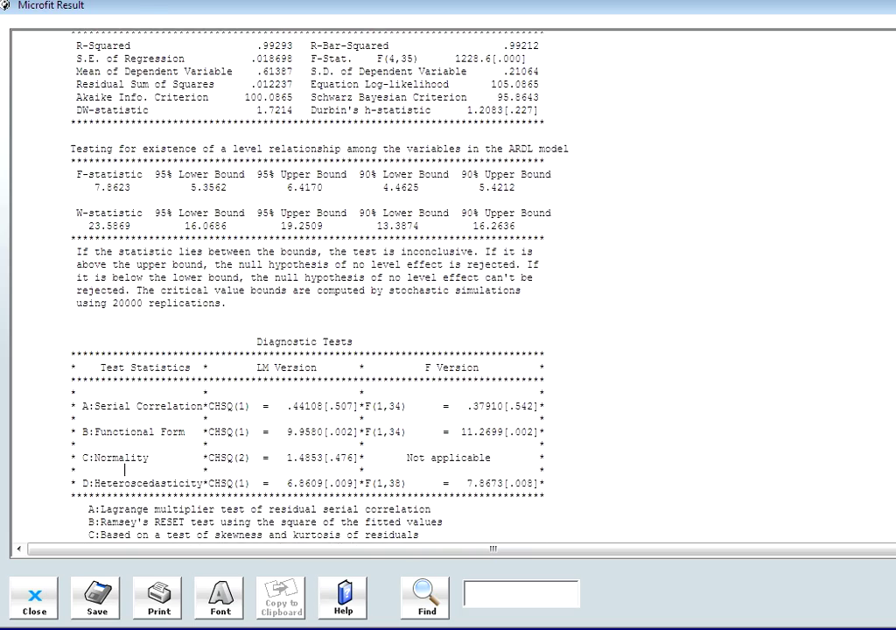
scroll(124, 470, "up", 5)
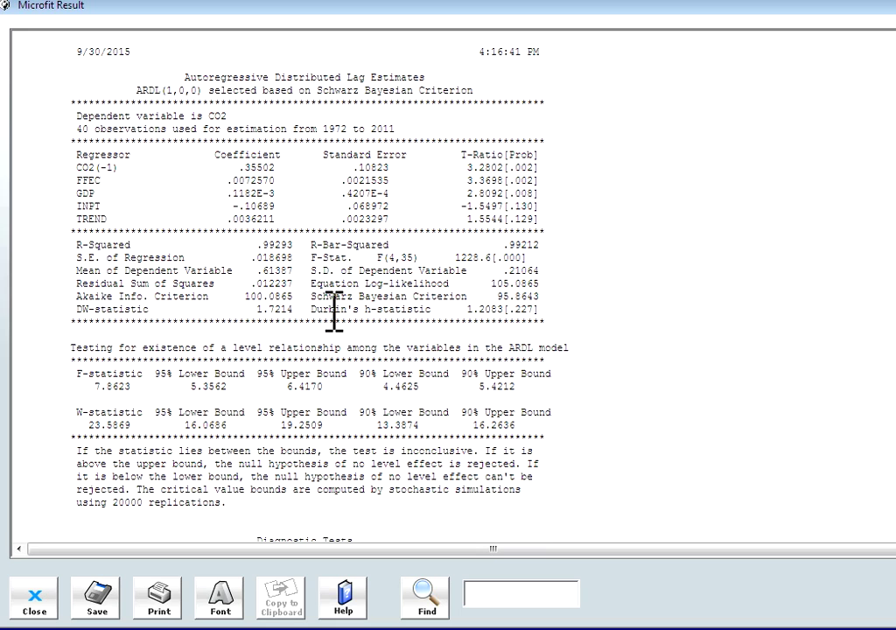
scroll(317, 308, "down", 5)
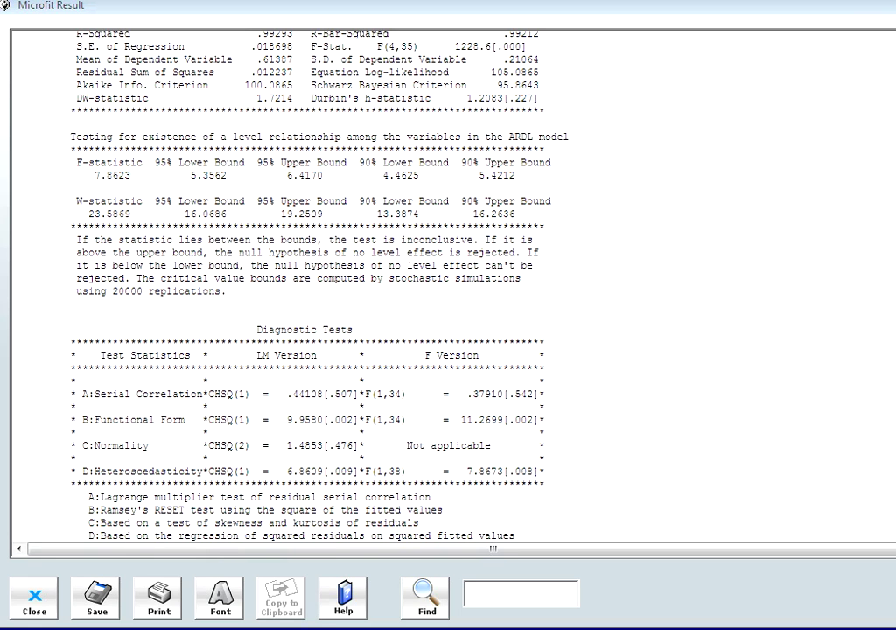
Close the regression results, return to the ARDL model selection options and display the long run coefficients with their asymptotic standard errors.
key("Escape")
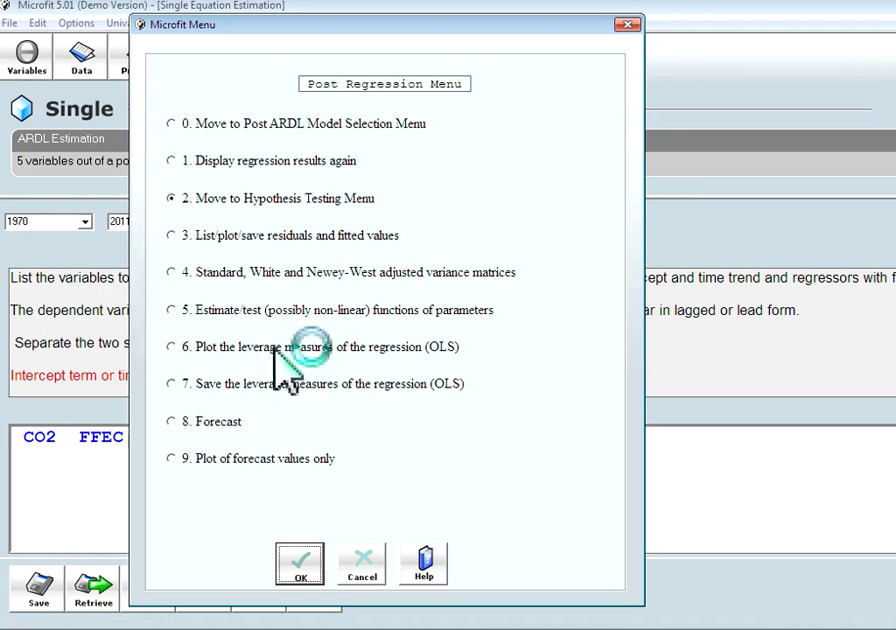
left_click(356, 581)
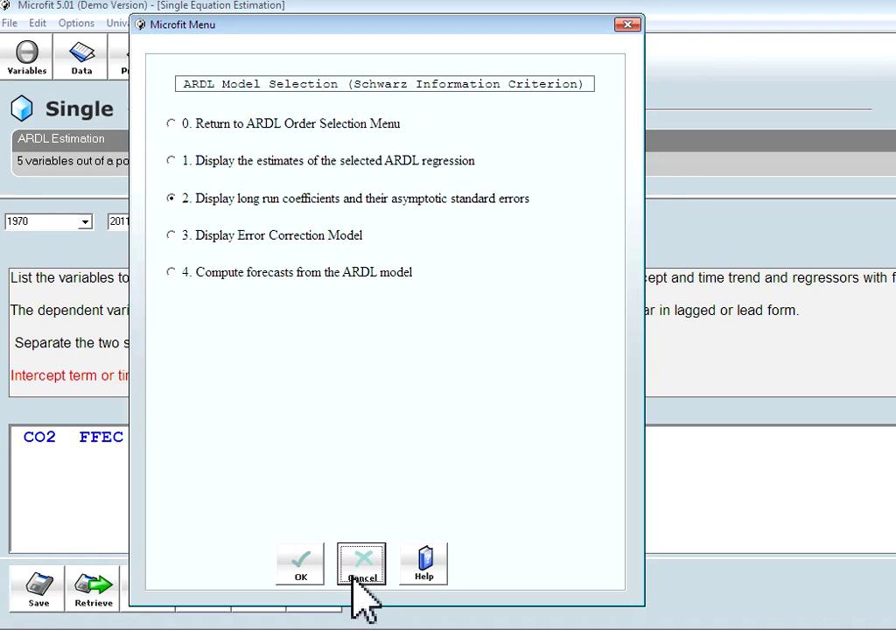
left_click(237, 199)
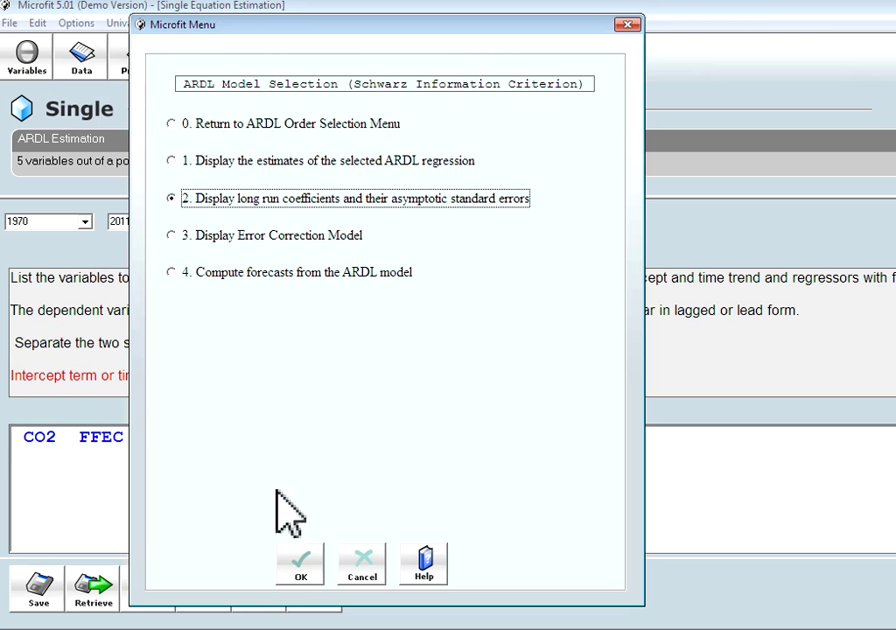
left_click(298, 570)
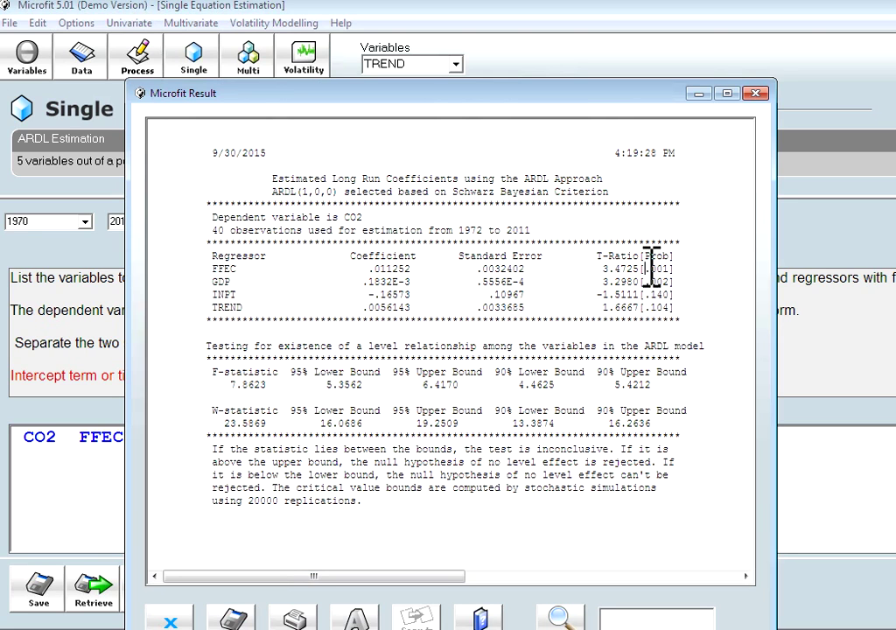
Examine the T-Ratio probabilities of FFEC, GDP, INPT and TREND in the long run coefficient estimates.
left_click_drag(645, 268, 769, 271)
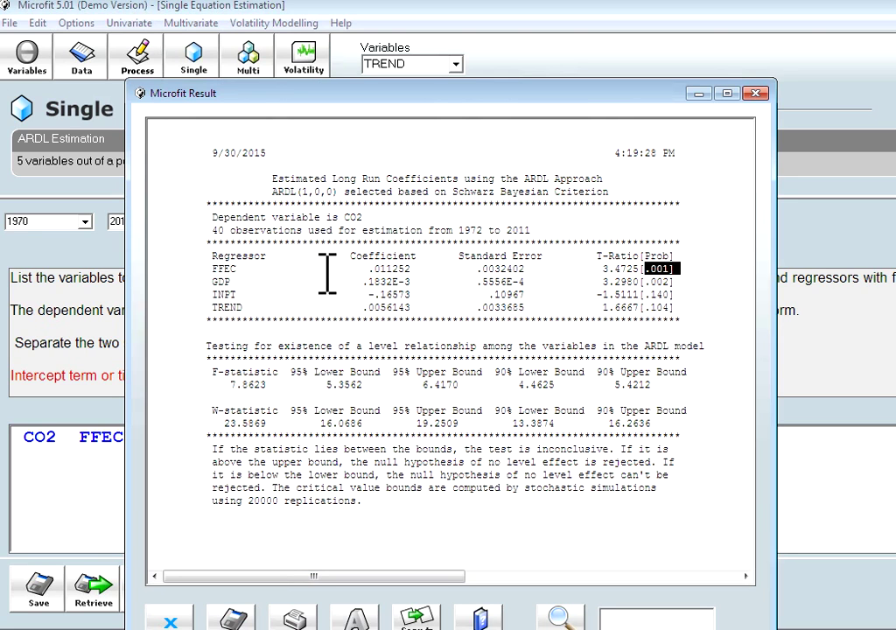
left_click(659, 257)
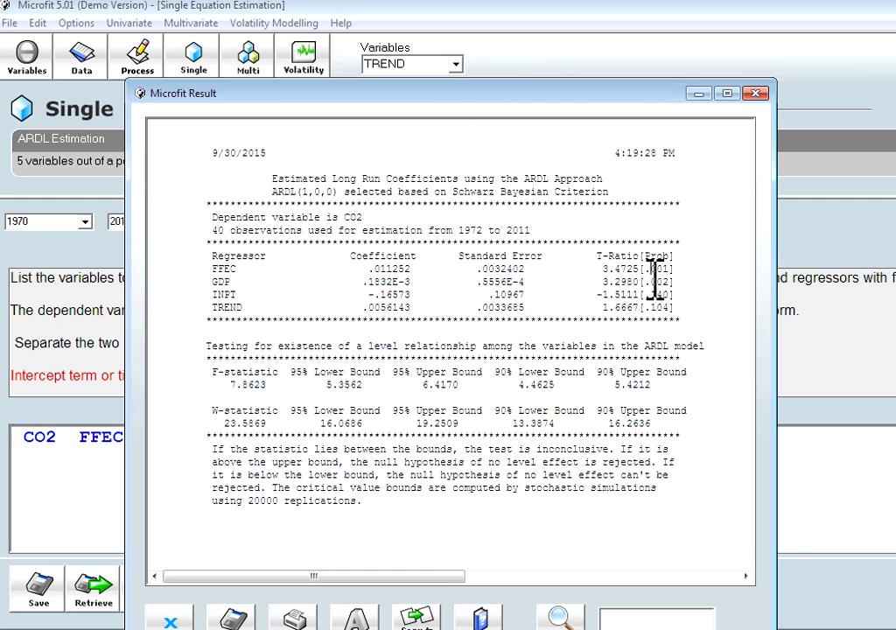
left_click_drag(663, 268, 664, 281)
left_click(668, 262)
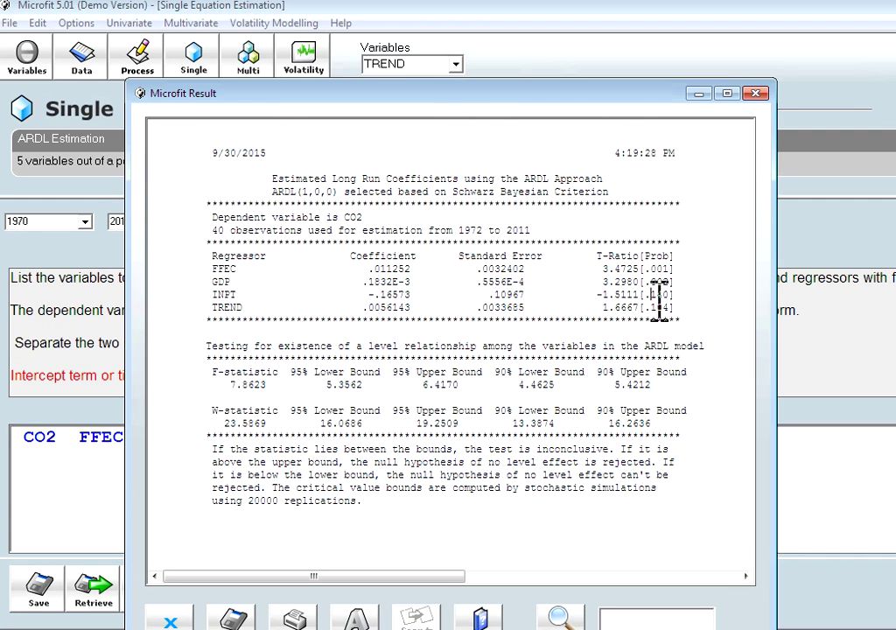
triple_click(662, 302)
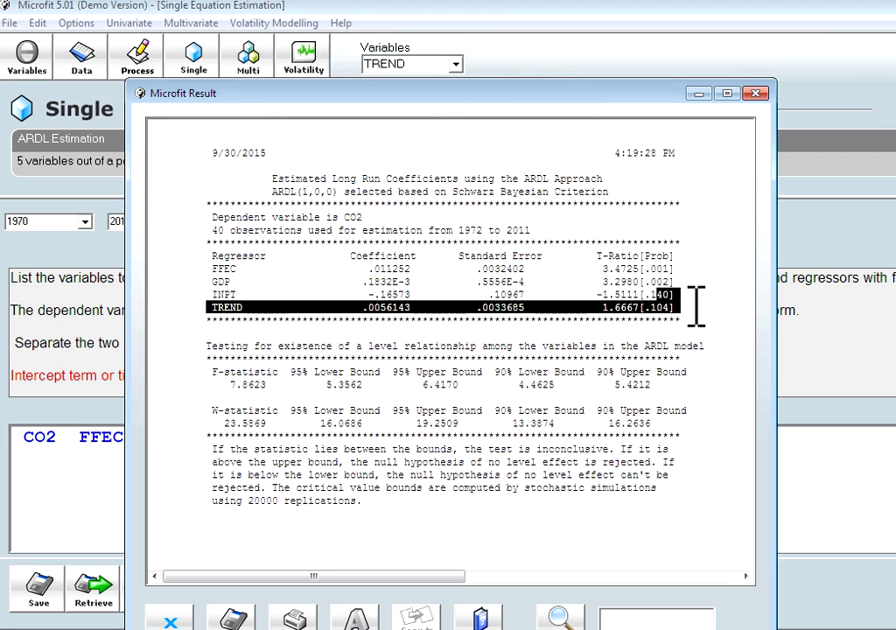
left_click(707, 305)
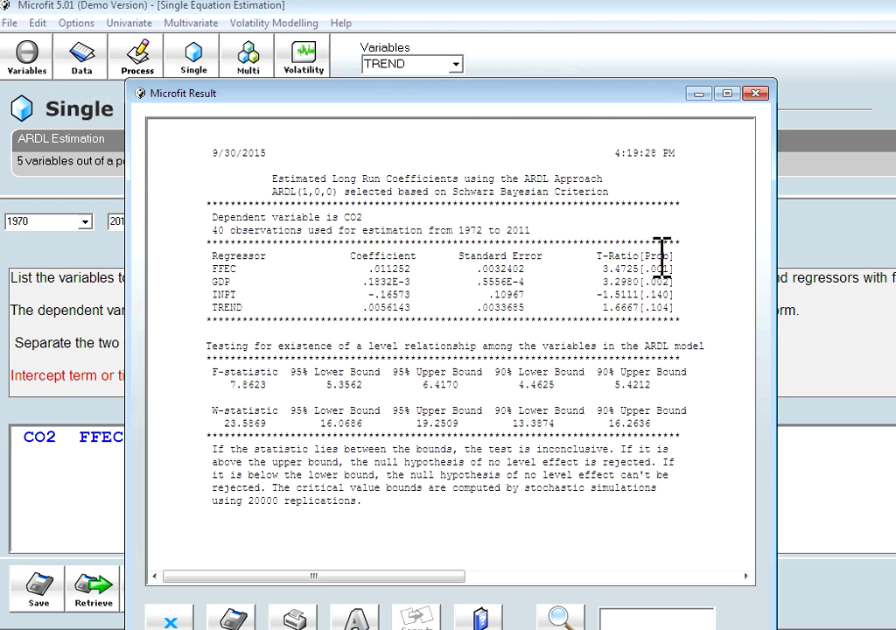
Close the long run results, return to the ARDL model selection options and display the Error Correction Model.
left_click(756, 93)
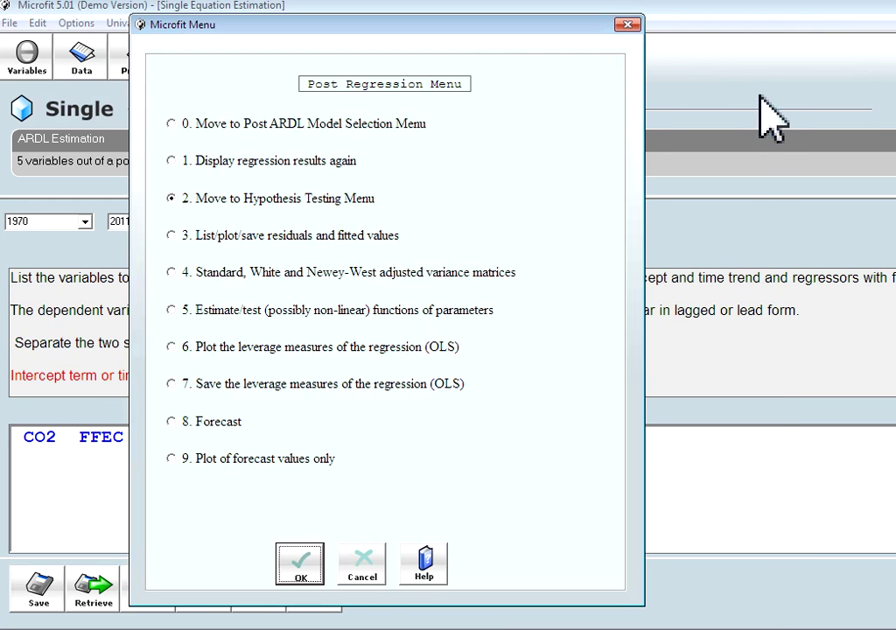
left_click(365, 565)
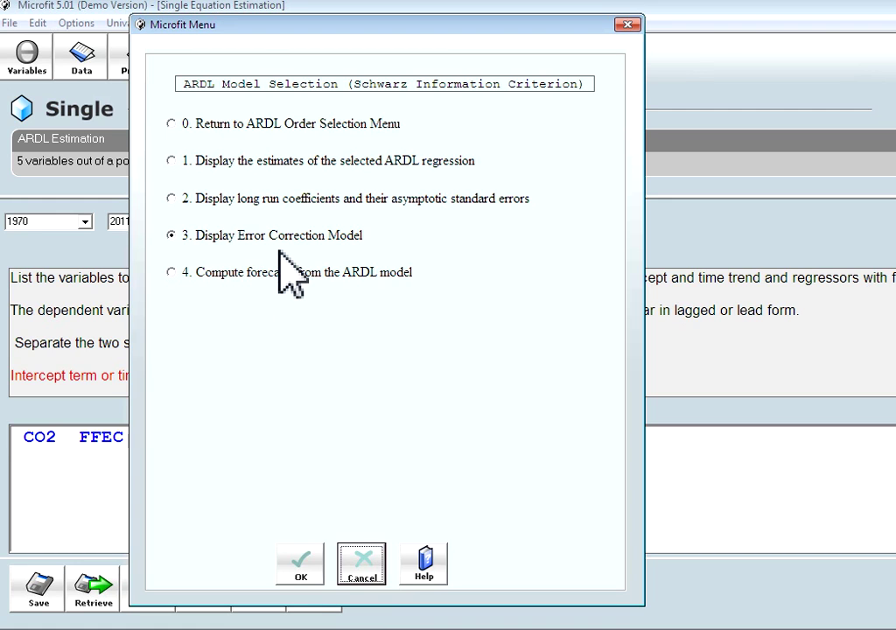
left_click(297, 570)
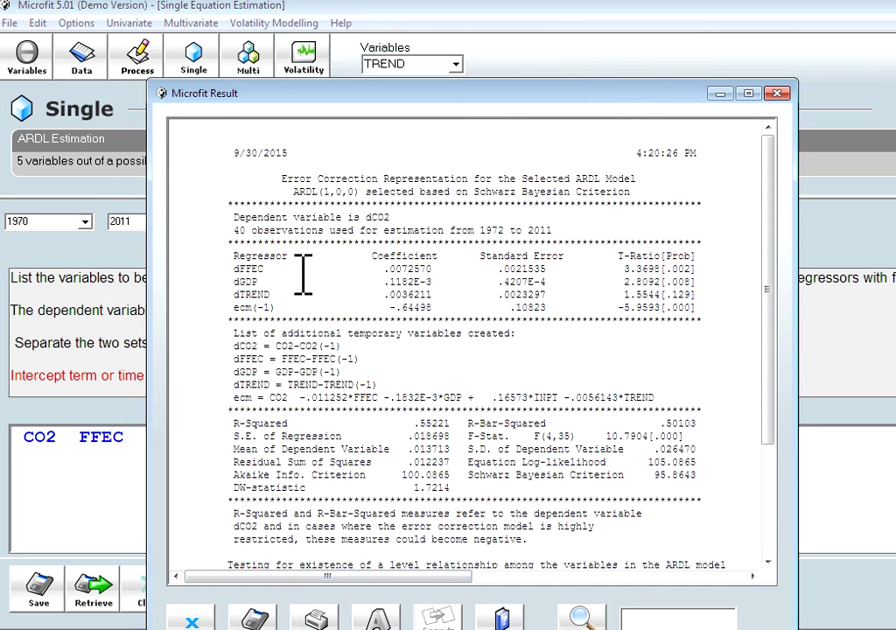
Examine the T-Ratio probabilities of dFFEC and dGDP and the full ecm(-1) estimate in the error correction results.
left_click_drag(681, 268, 606, 277)
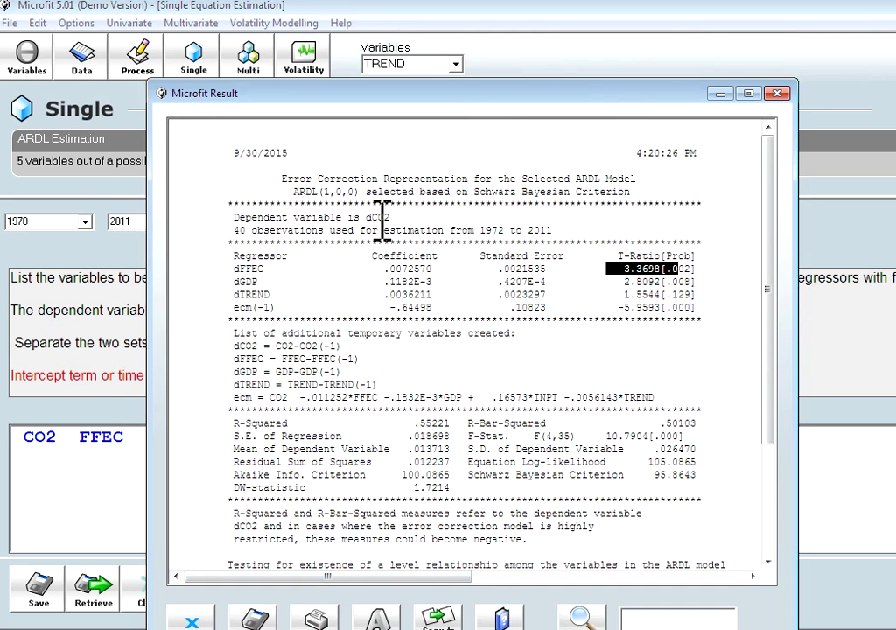
left_click_drag(652, 282, 729, 289)
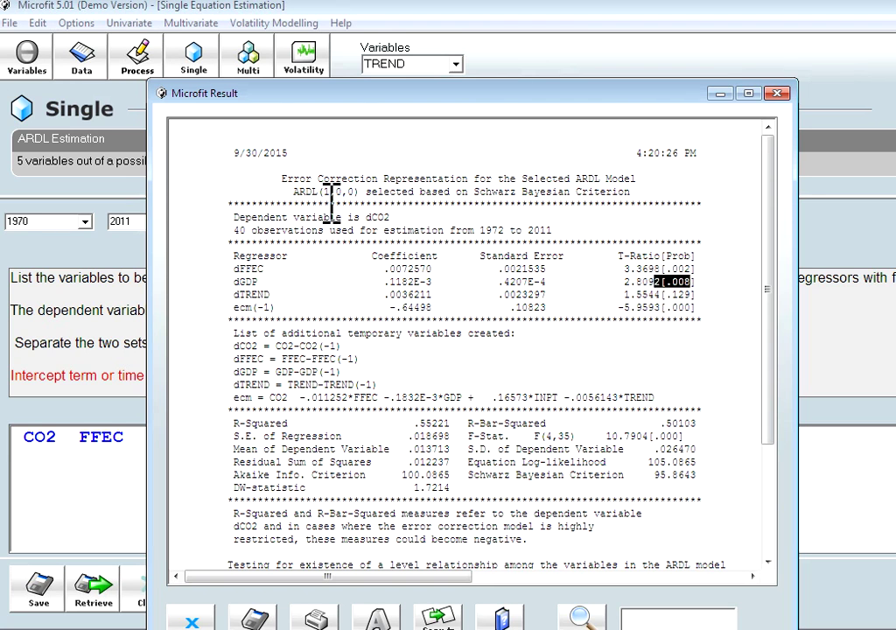
left_click_drag(233, 307, 262, 310)
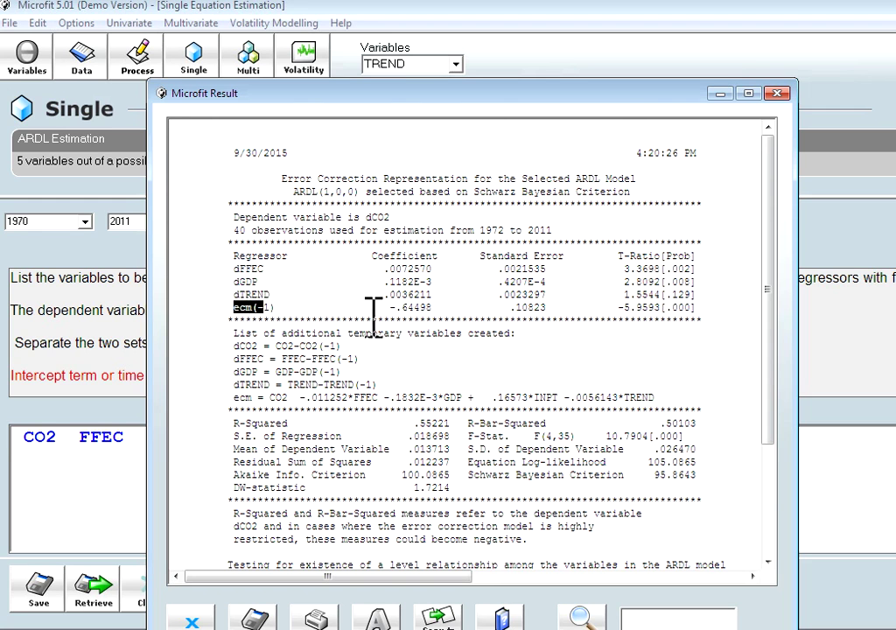
left_click_drag(386, 308, 691, 312)
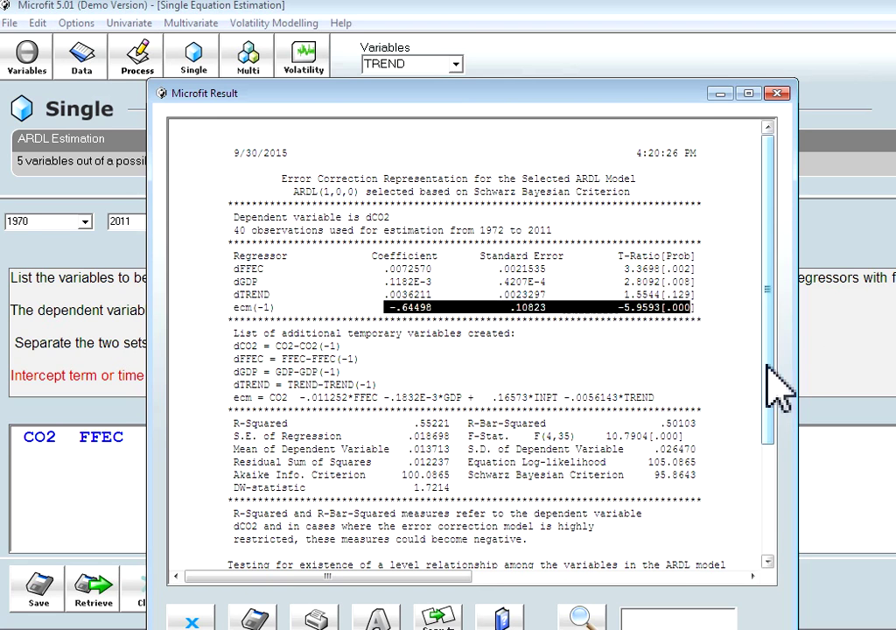
Review the R-Squared, R-Bar-Squared and DW-statistic of the error correction model.
scroll(776, 455, "down", 3)
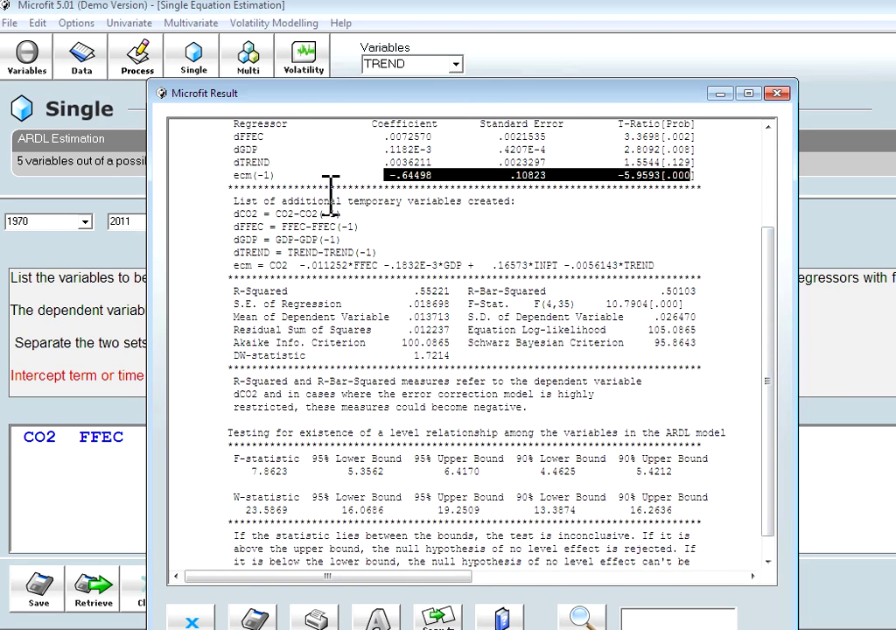
left_click_drag(409, 292, 437, 291)
left_click_drag(655, 292, 711, 291)
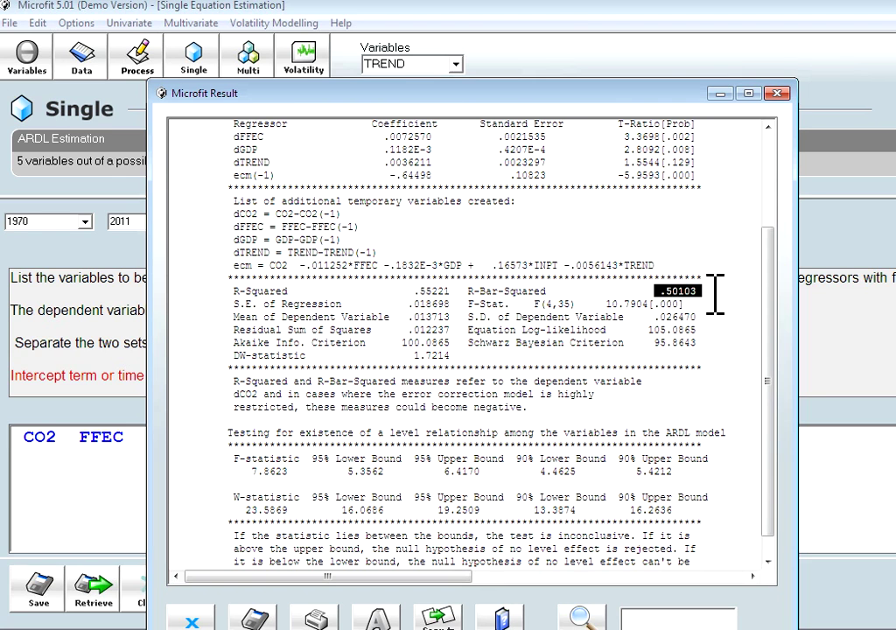
left_click_drag(403, 350, 504, 344)
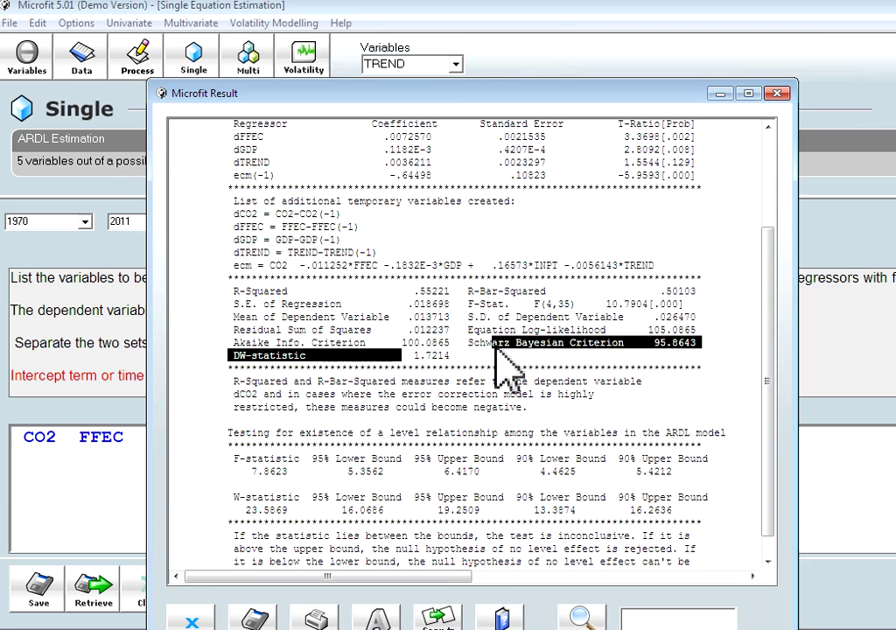
Examine the F-statistic and W-statistic against their 95% and 90% bounds in the level relationship test.
left_click(252, 461)
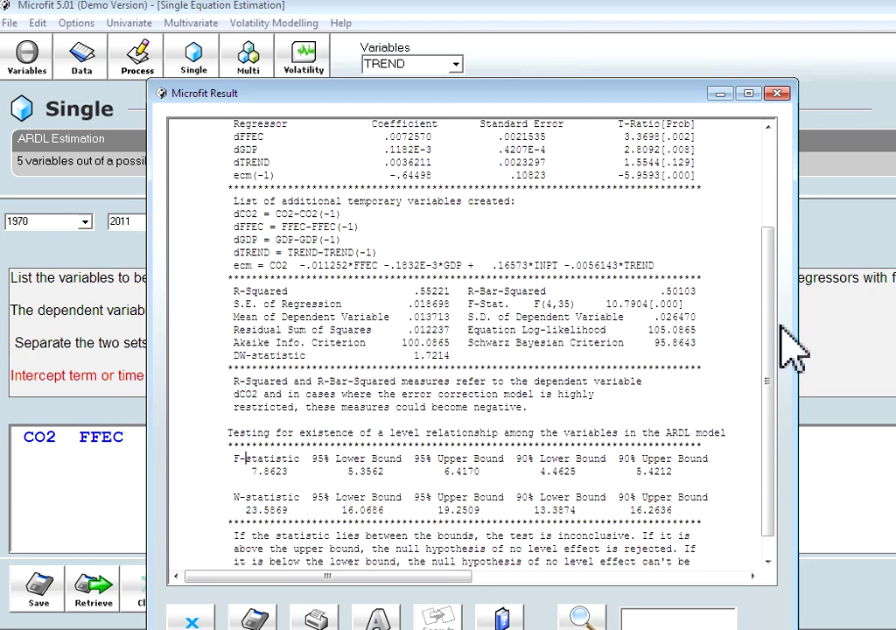
scroll(773, 357, "down", 1)
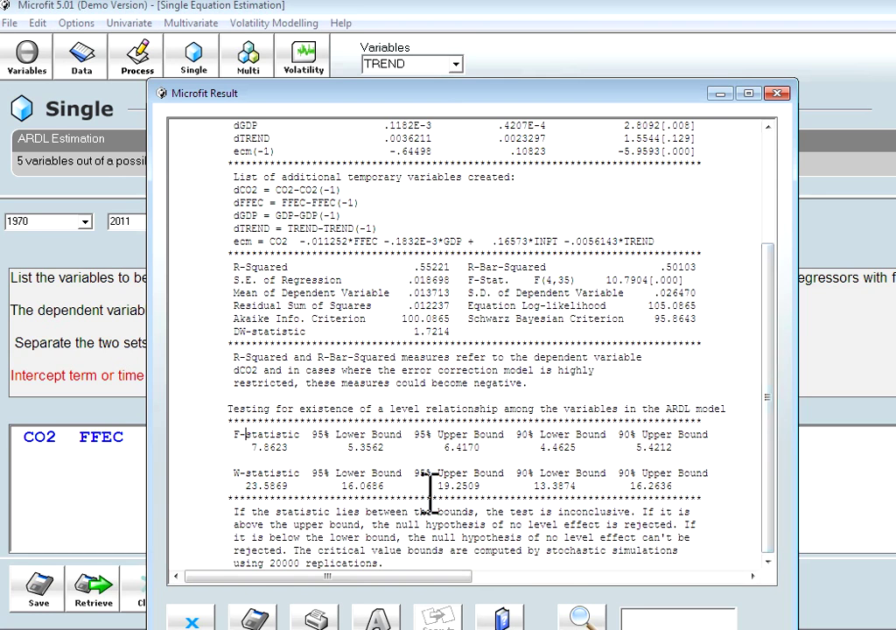
left_click_drag(233, 473, 296, 508)
left_click(294, 480)
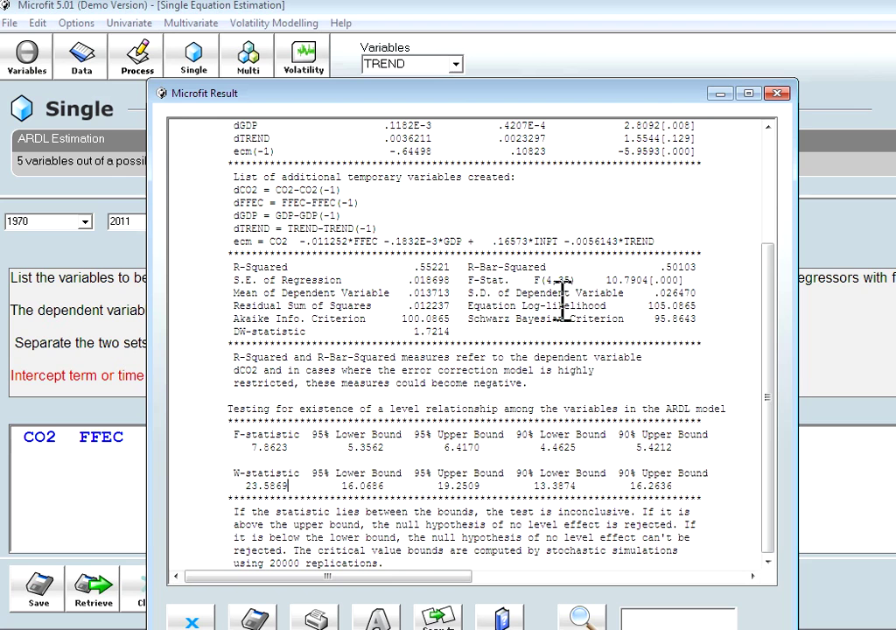
left_click_drag(770, 385, 770, 232)
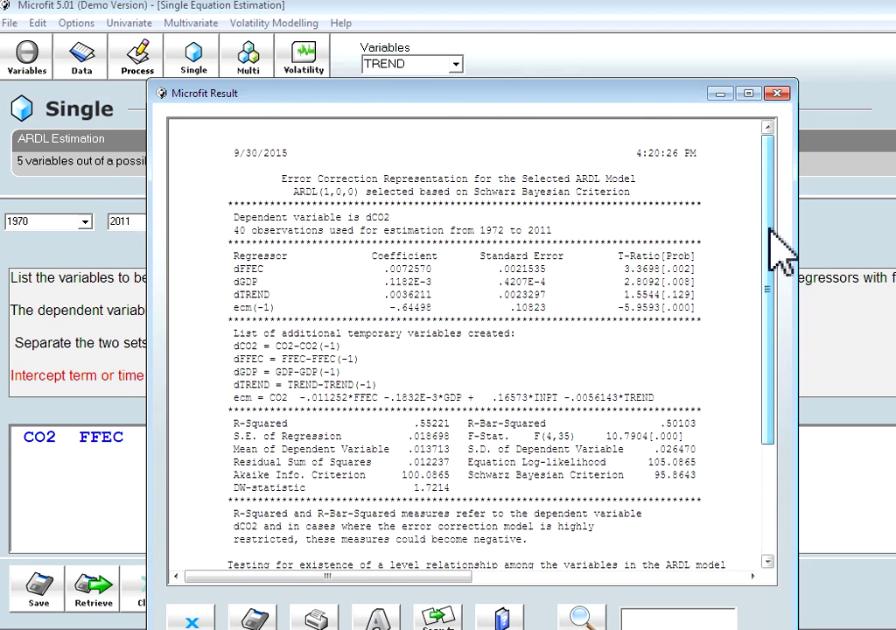
Close the error correction results and dismiss the post-regression and ARDL model selection options to return to the ARDL estimation setup.
left_click(777, 94)
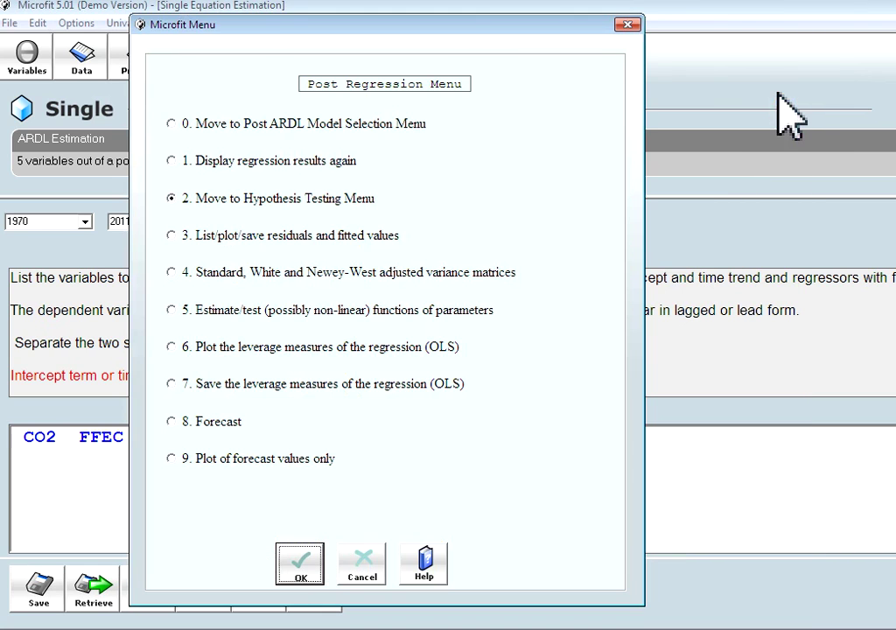
left_click(625, 27)
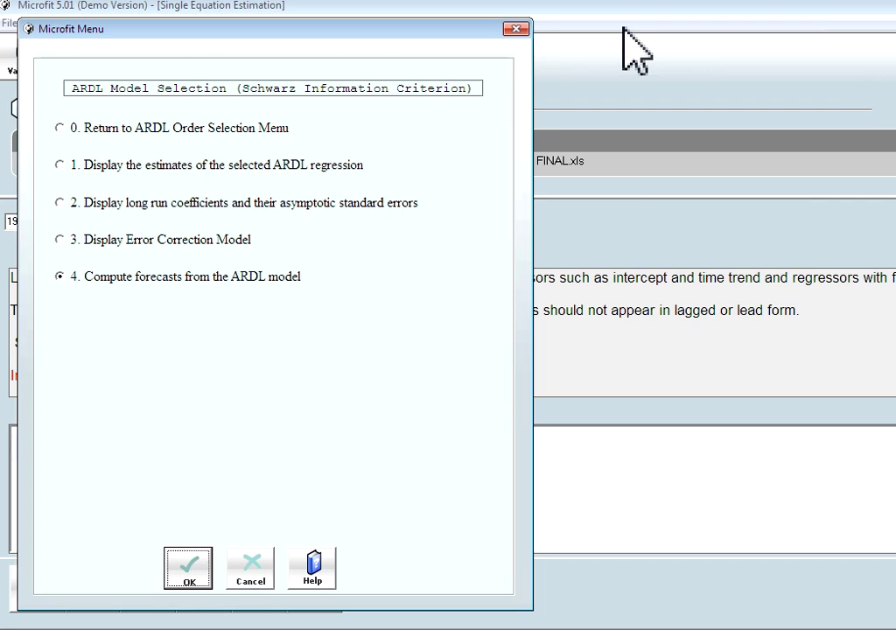
left_click(515, 30)
left_click(517, 33)
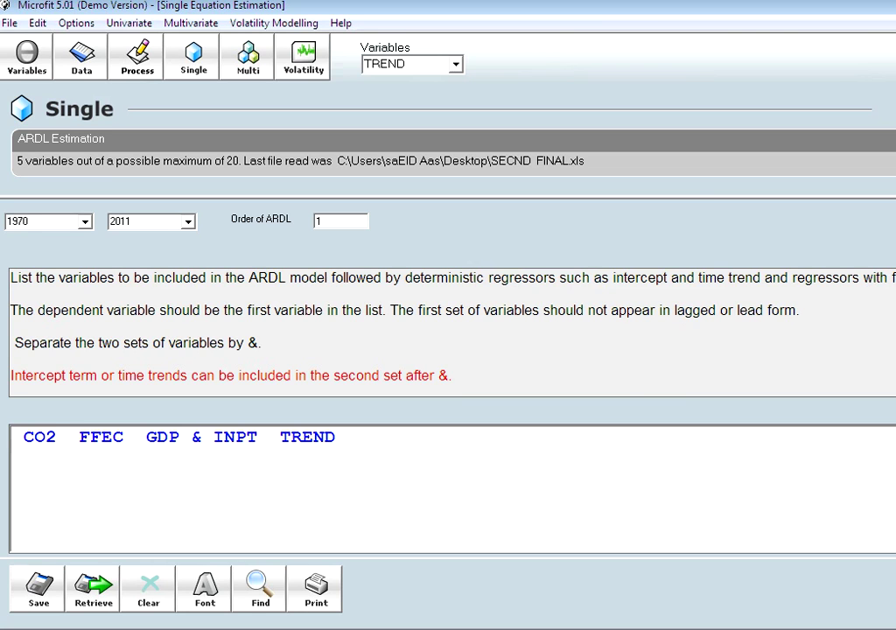
Exit Microfit and confirm leaving the program.
key("alt+F4")
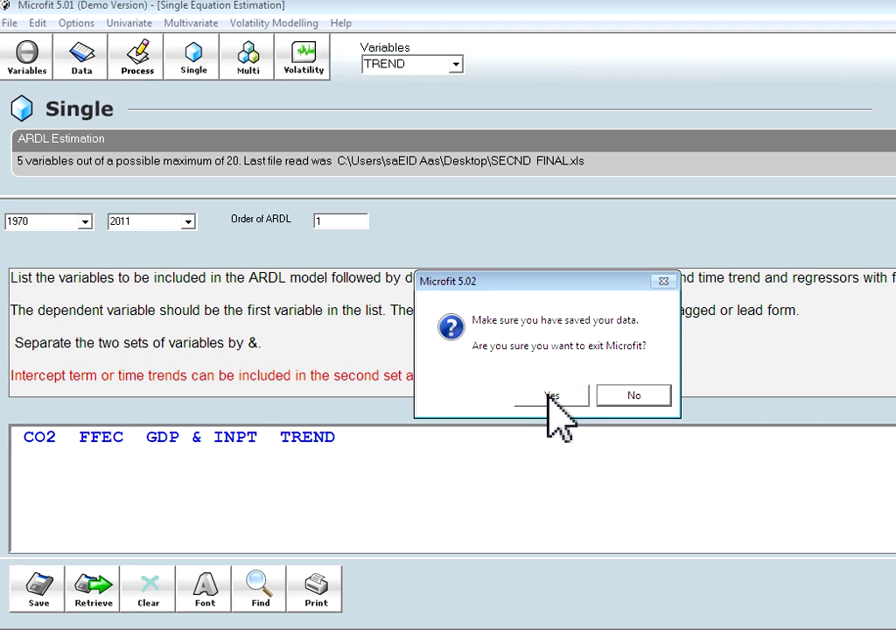
left_click(619, 398)
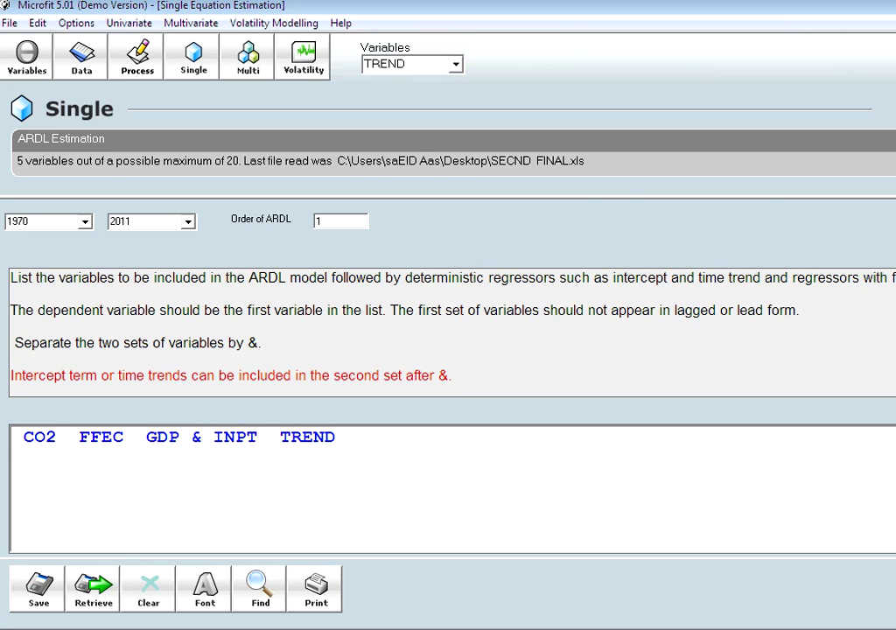
key("alt+F4")
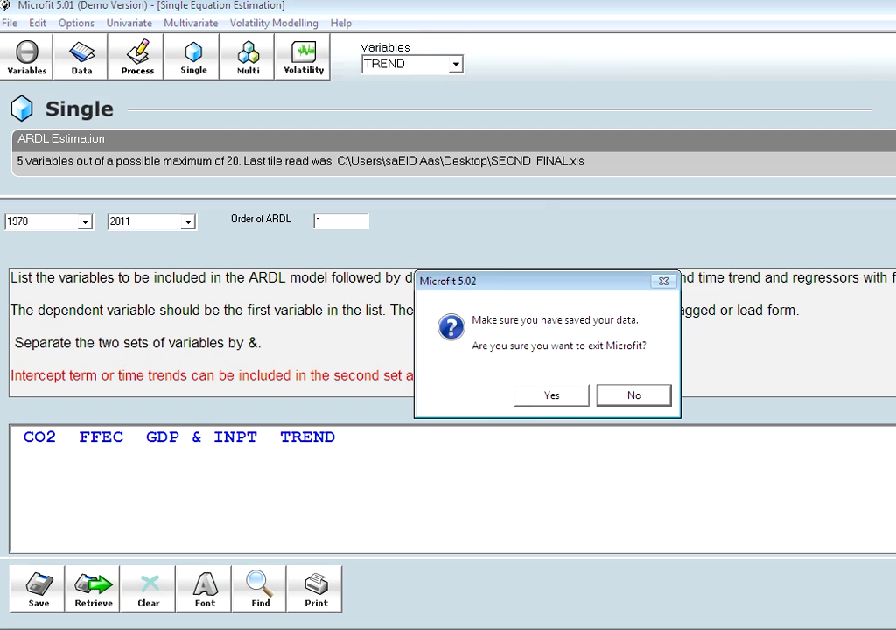
left_click(531, 401)
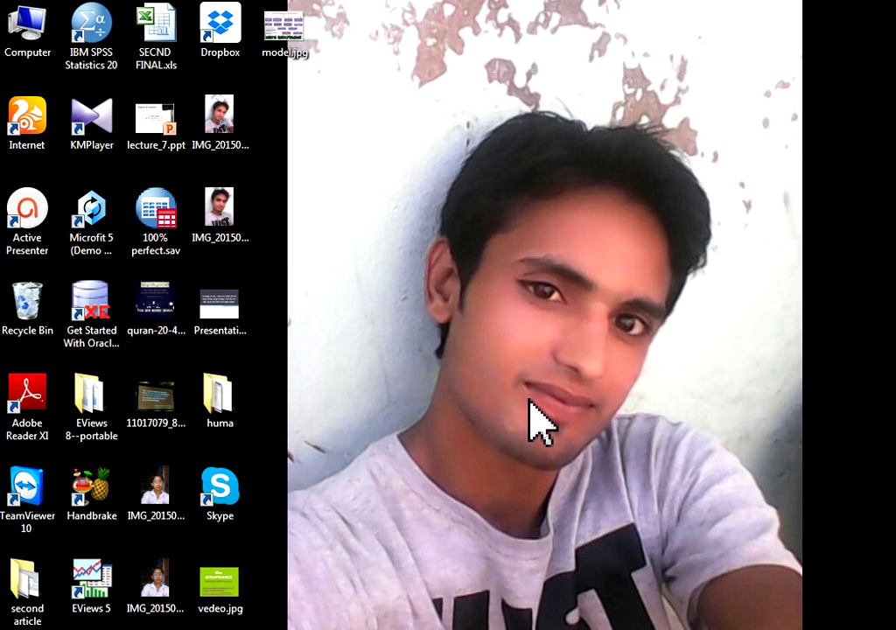
right_click(466, 211)
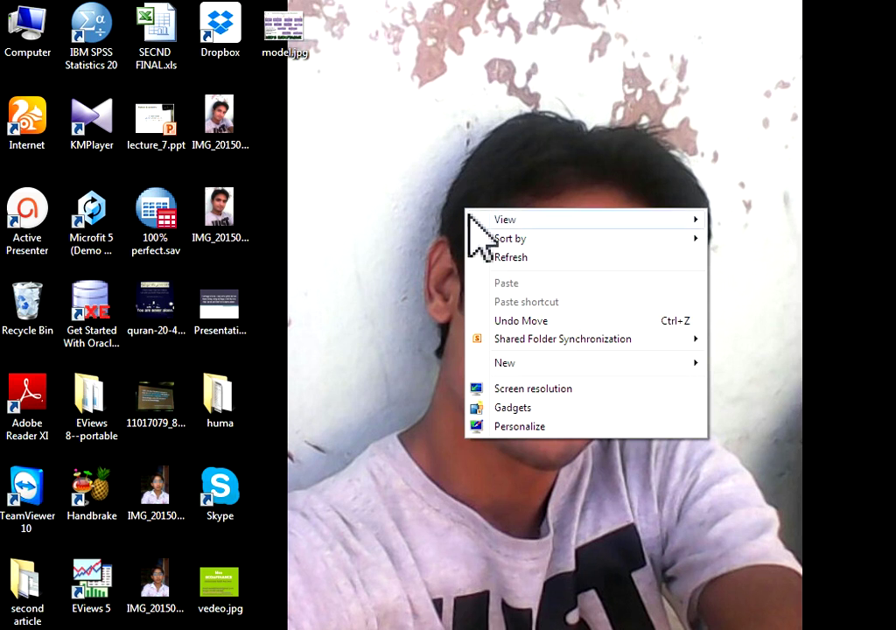
left_click(505, 259)
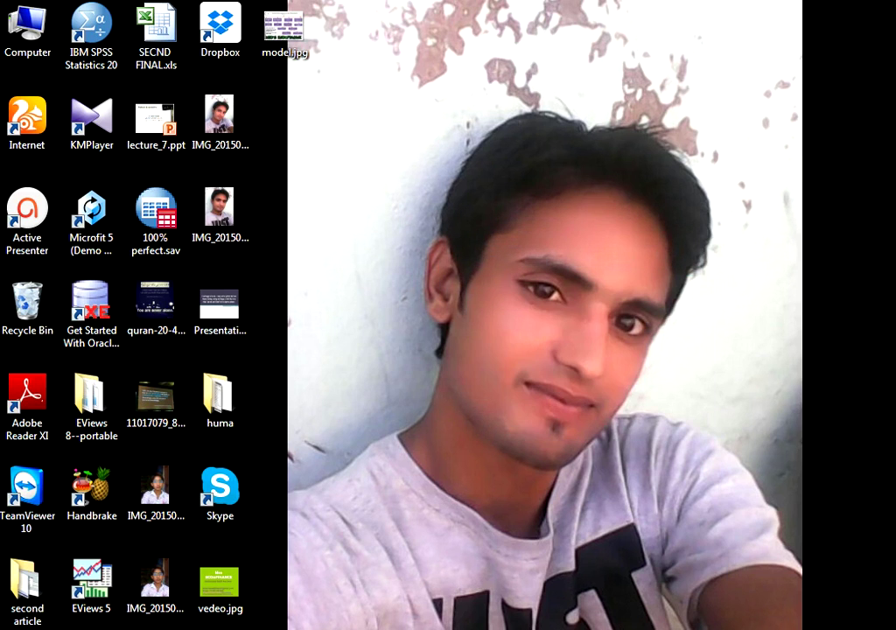
right_click(875, 622)
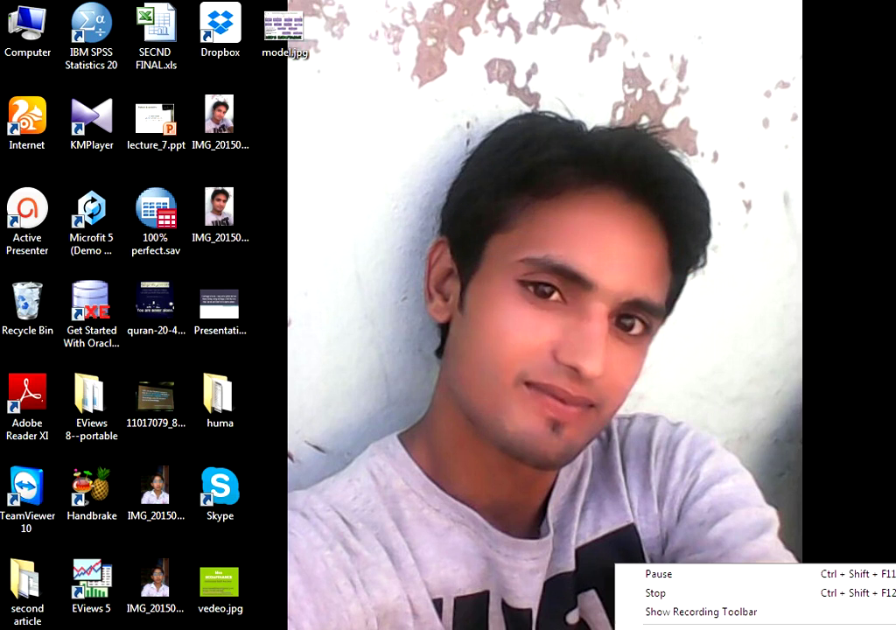
left_click(875, 613)
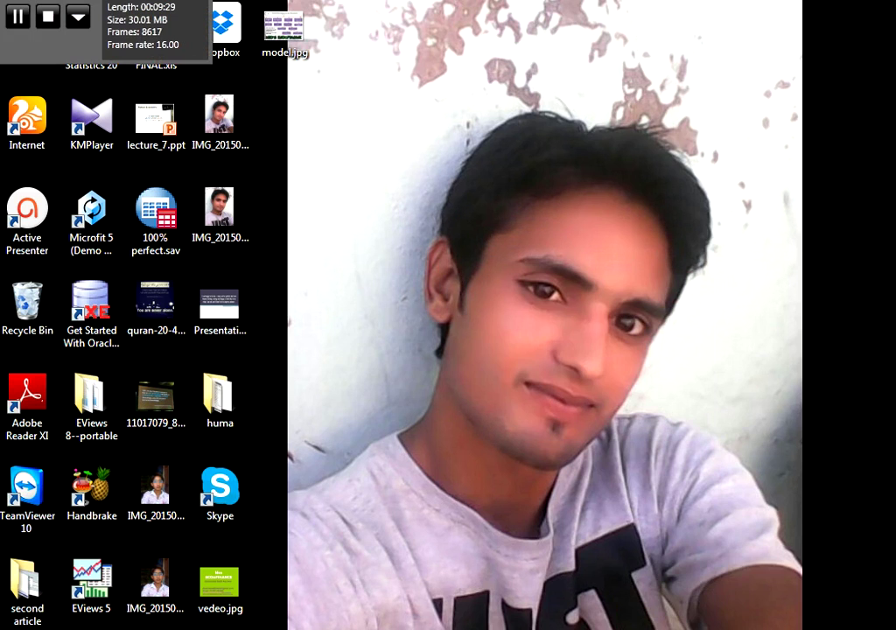
right_click(879, 622)
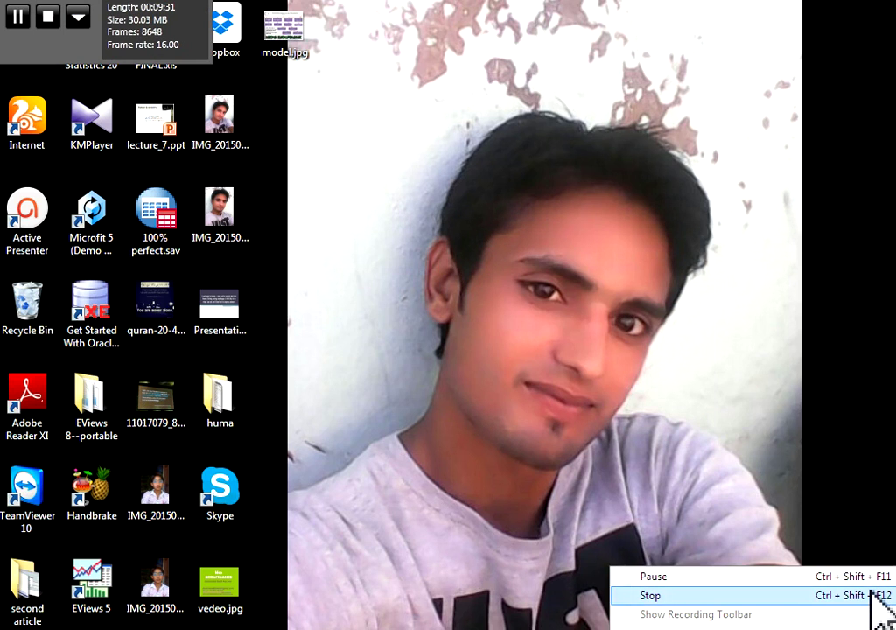